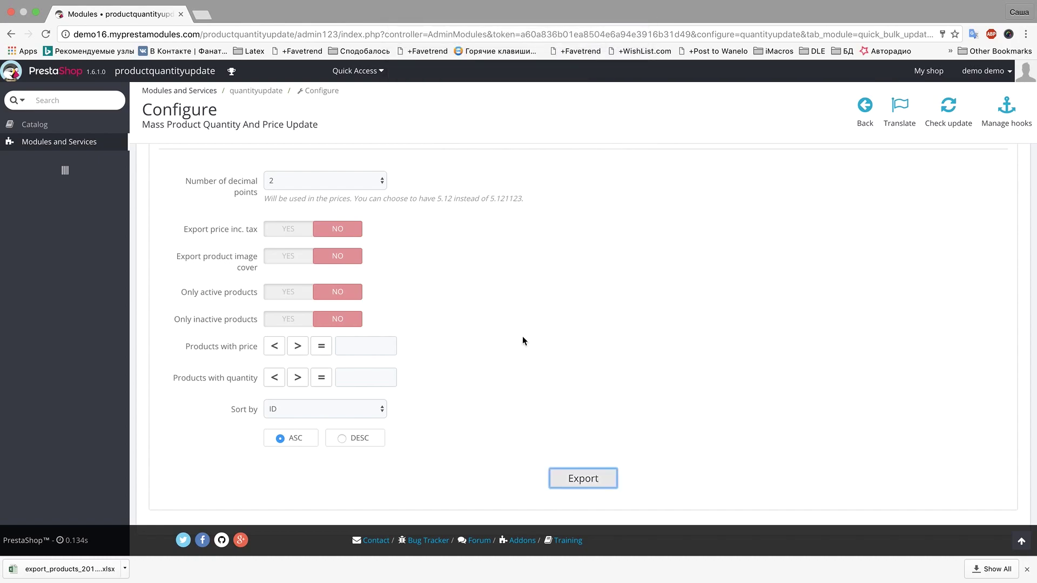
Open the downloaded product export in Excel and examine its quantity and price columns
click(72, 568)
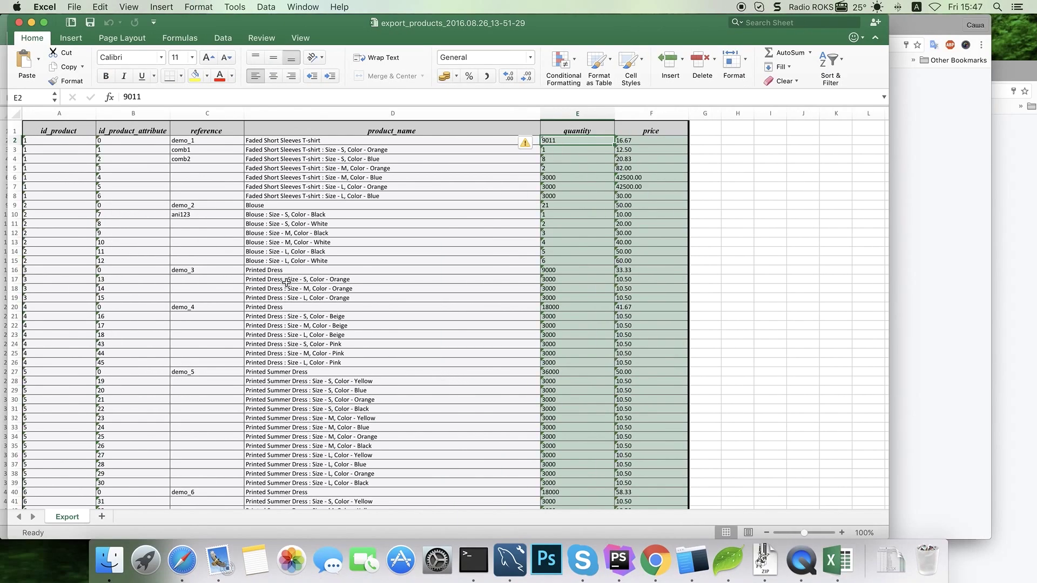
click(317, 269)
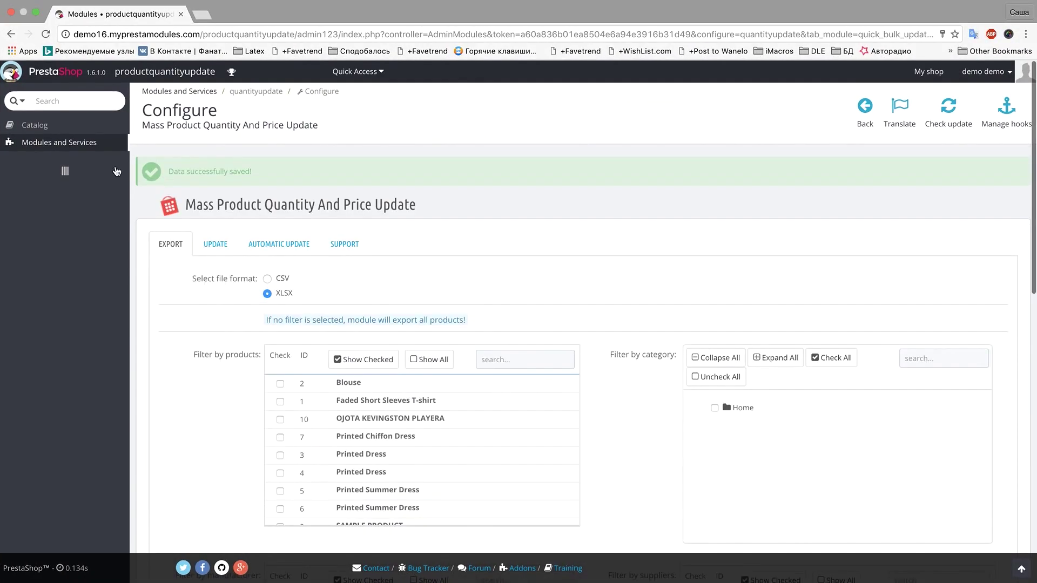
Open the catalog's product list in a separate browser tab
mouse_move(64, 127)
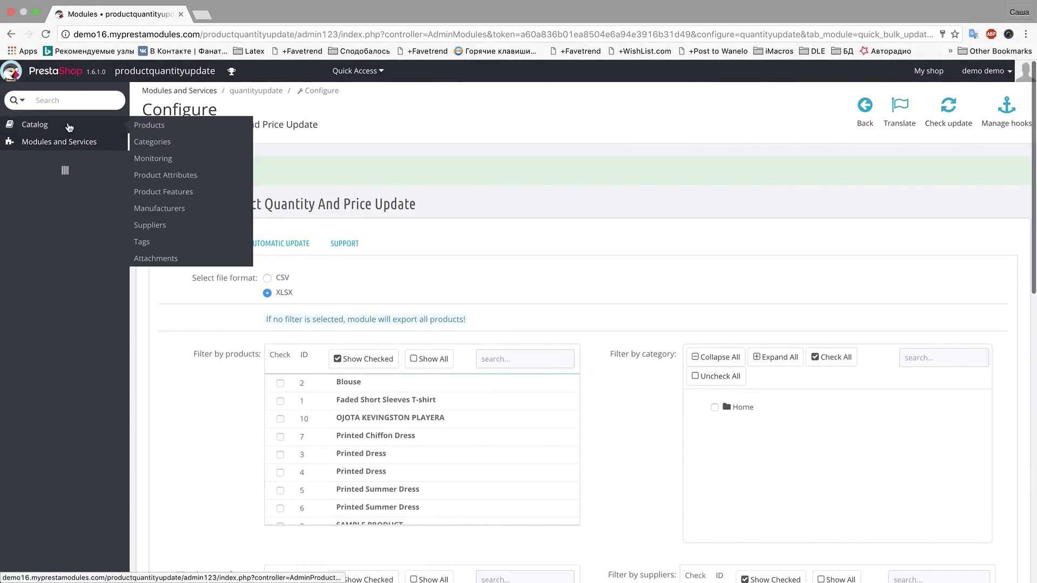
right_click(154, 125)
click(180, 128)
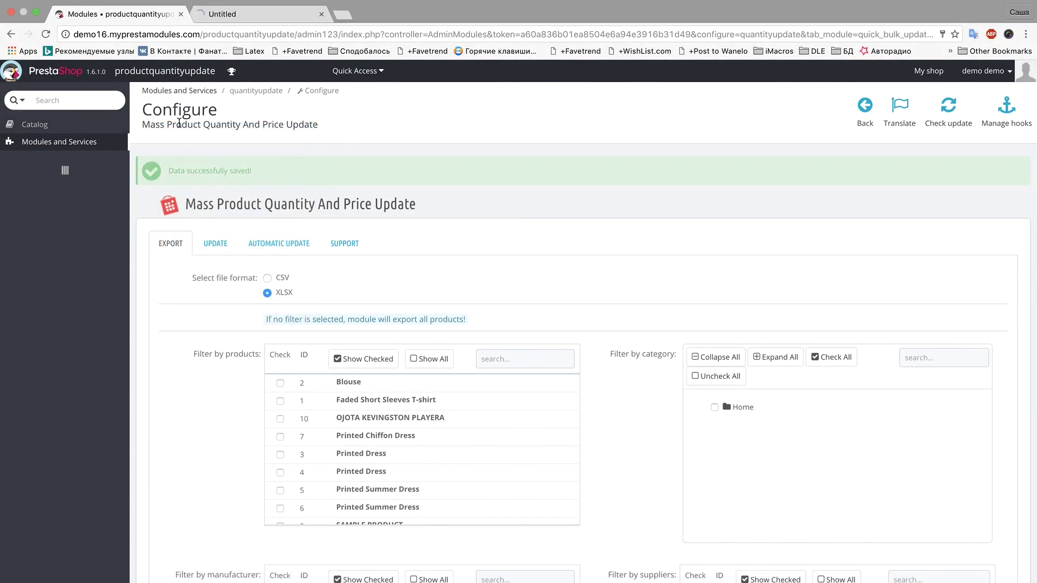
click(236, 19)
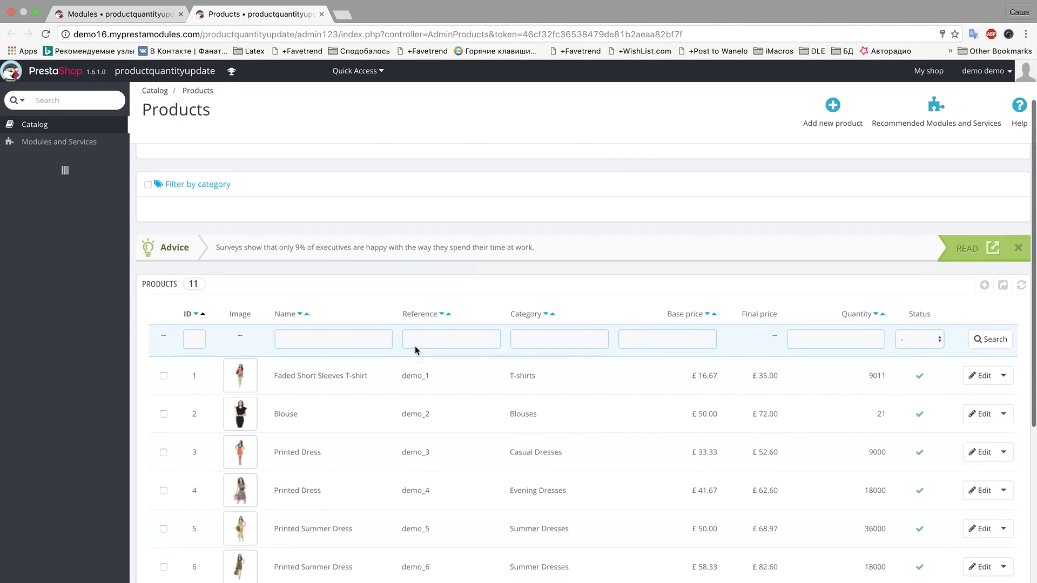
Open the Blouse product and review its retail price and the price impacts of its combinations
click(417, 407)
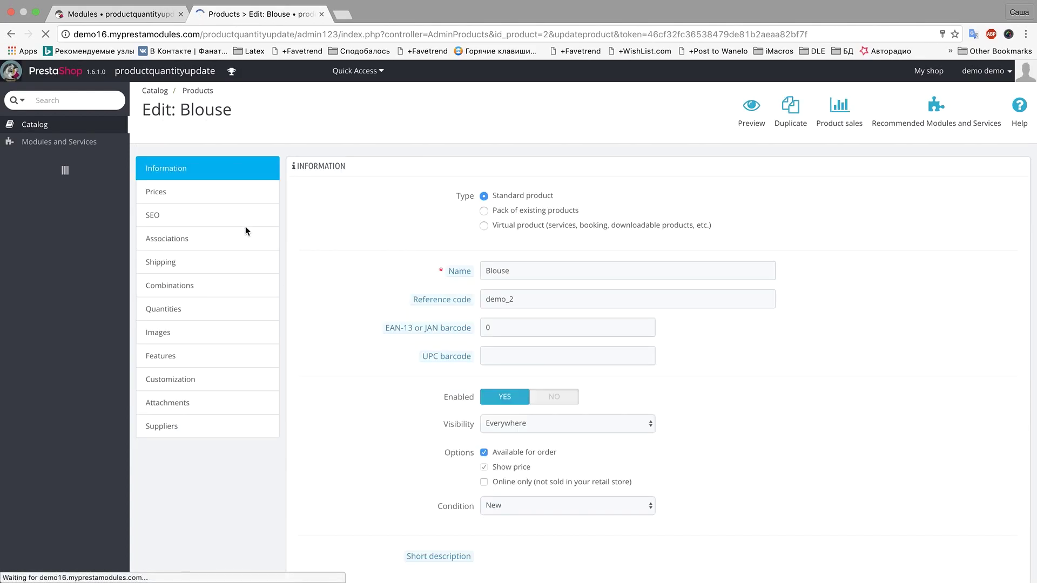
click(192, 192)
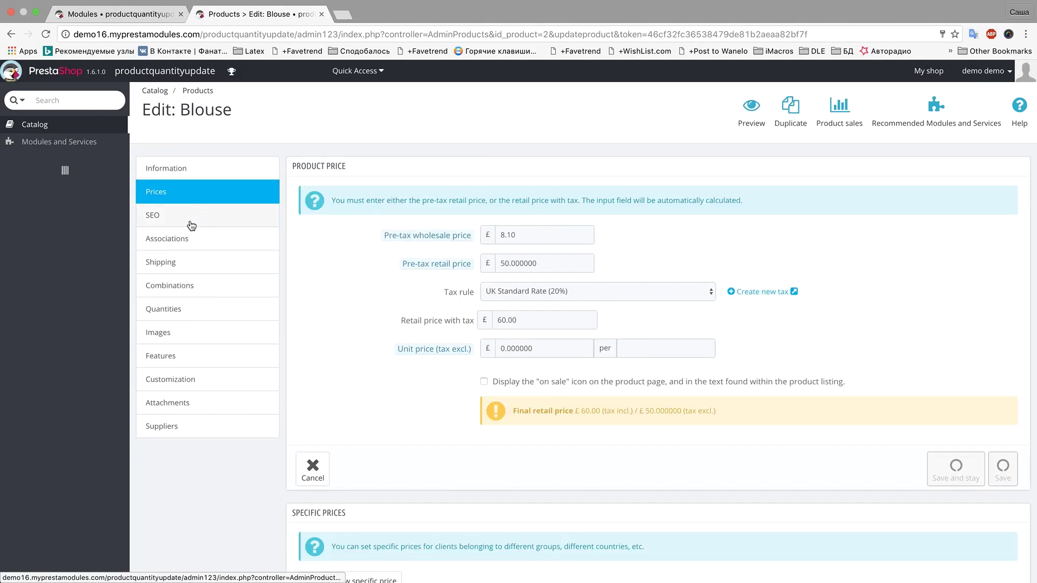
click(196, 286)
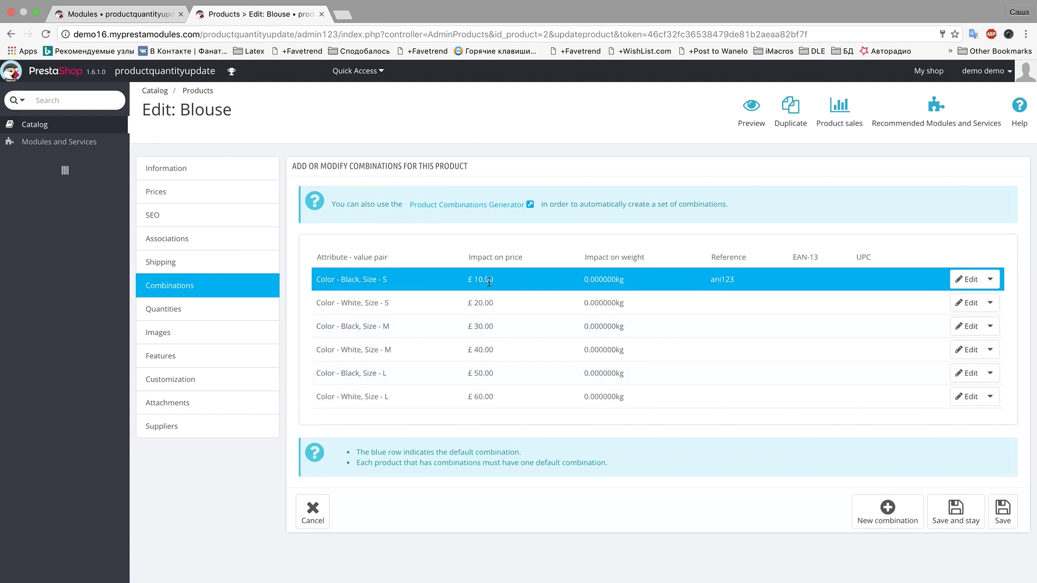
In the module's export settings, filter the products to Blouse and enable exporting the product image cover
click(119, 14)
scroll(616, 360, down, 3)
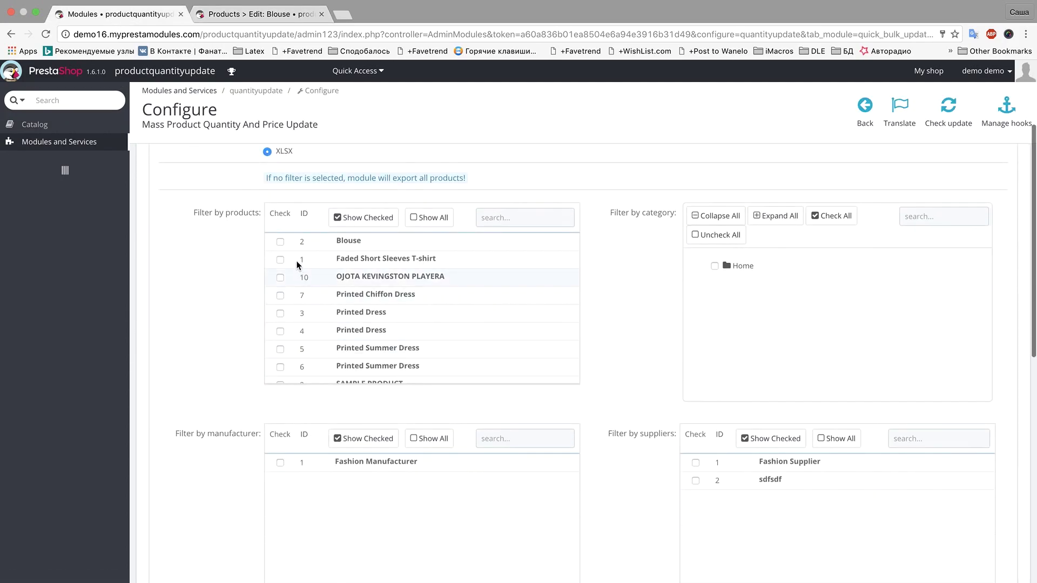
scroll(211, 321, down, 6)
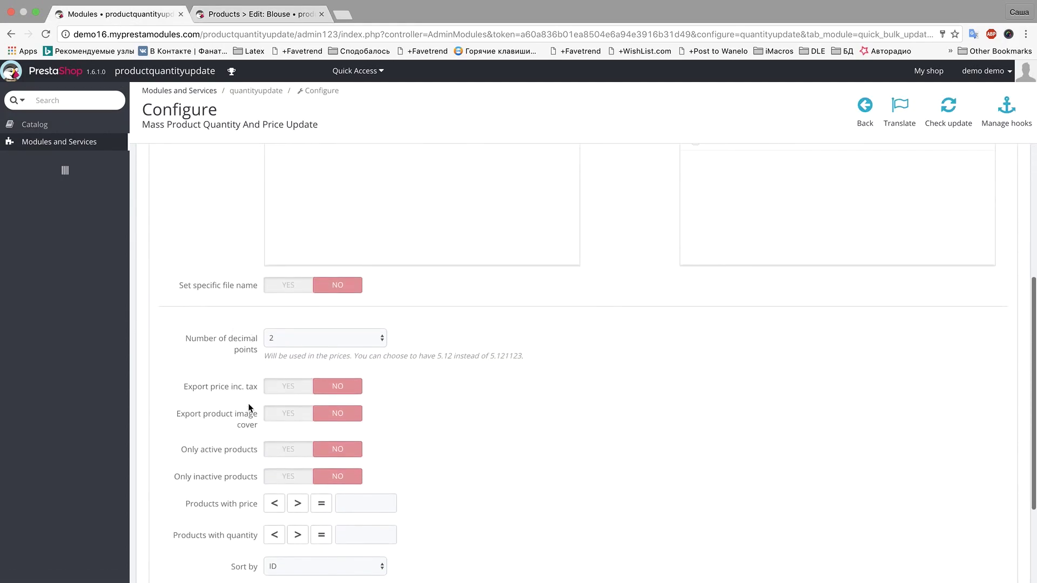
click(288, 414)
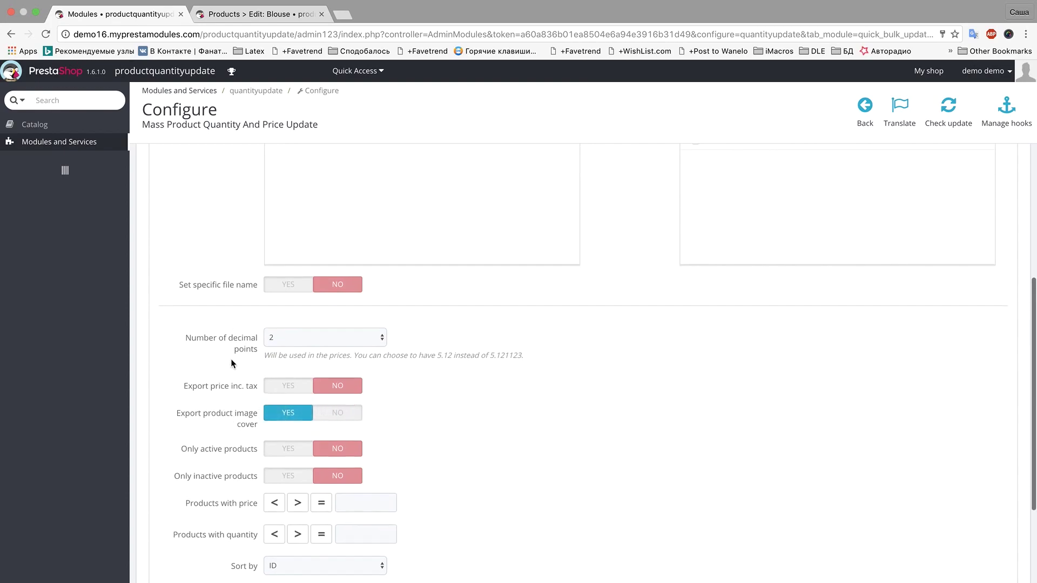
Export the filtered products, save export_products_2016.08.26_13-52-05 to Downloads, and open it in Excel
scroll(232, 358, down, 3)
click(574, 477)
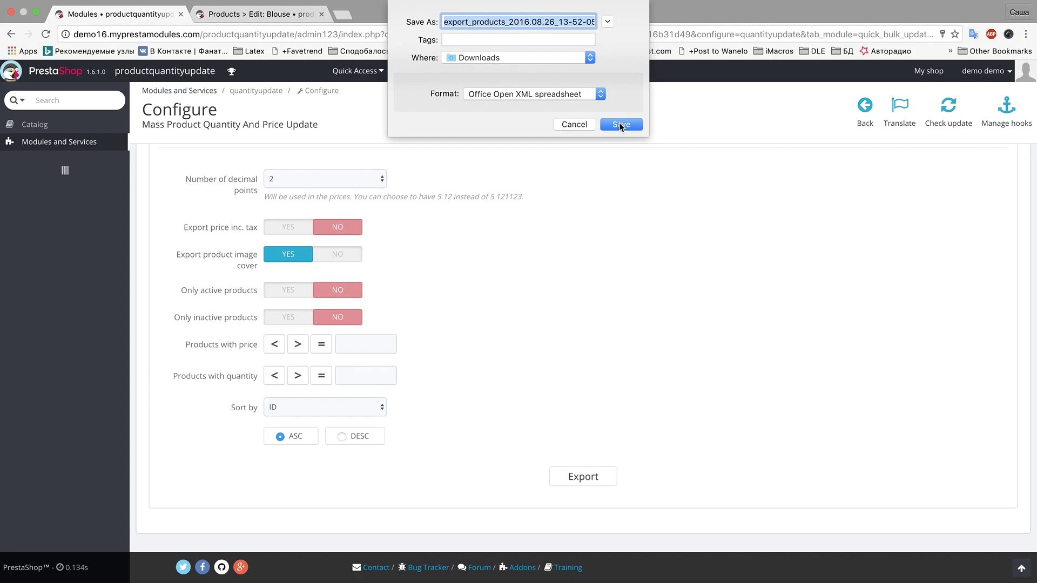
click(619, 124)
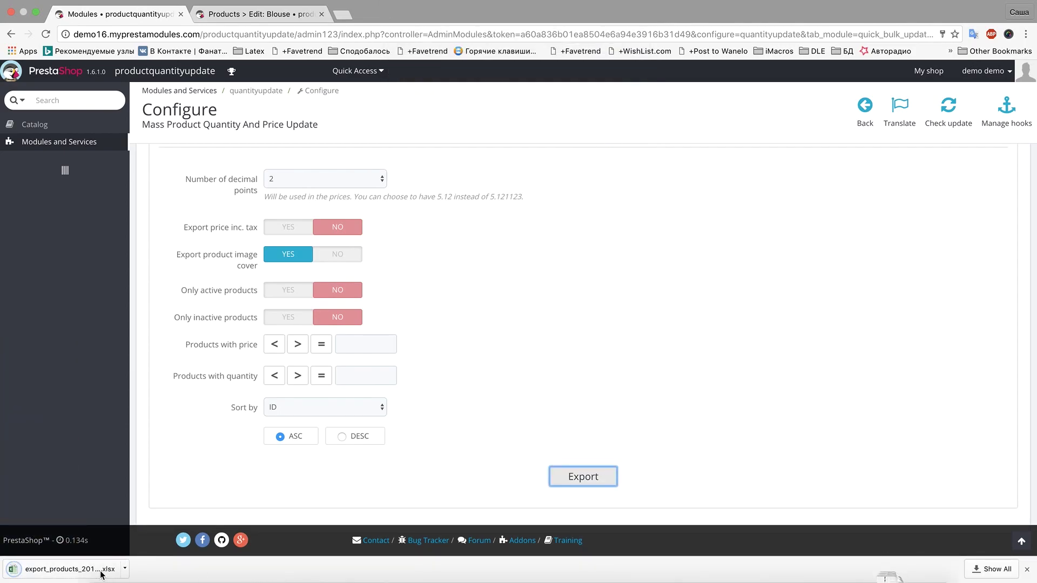
click(100, 574)
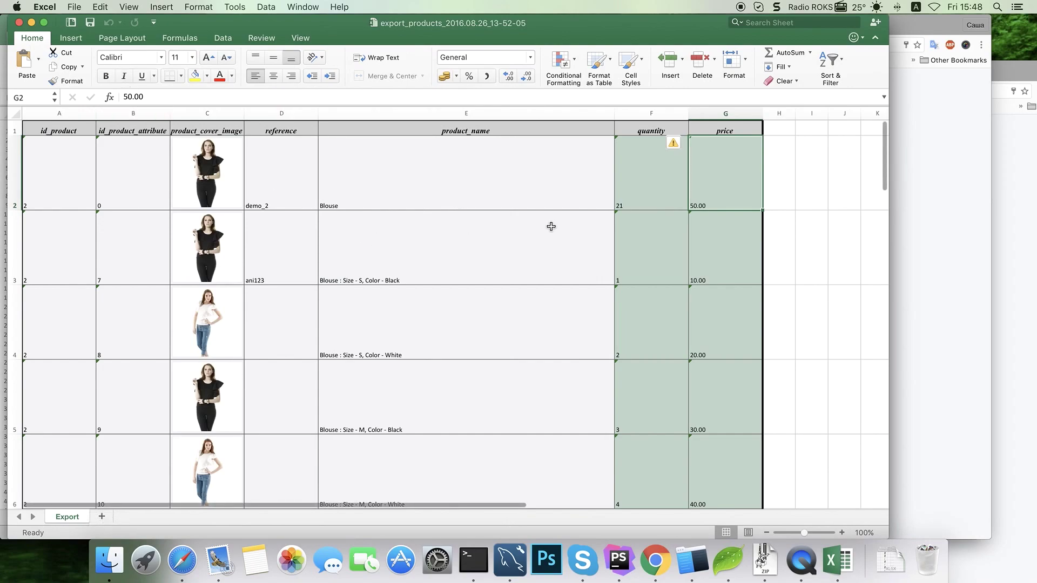
Set the price of the main Blouse row (demo_2) to 100
scroll(710, 253, down, 5)
scroll(717, 326, up, 5)
scroll(667, 273, up, 2)
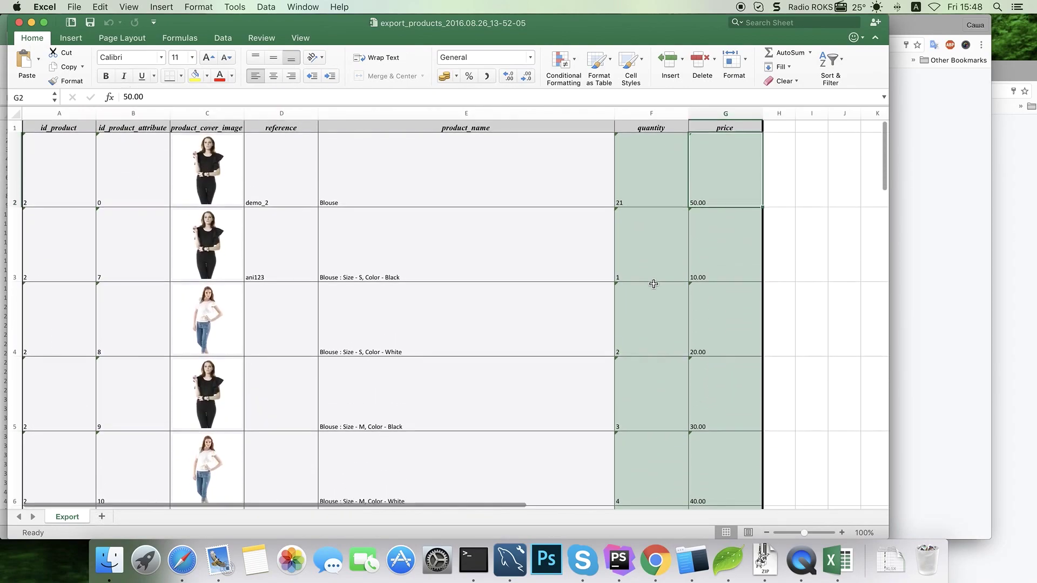
scroll(654, 284, down, 8)
scroll(654, 288, up, 5)
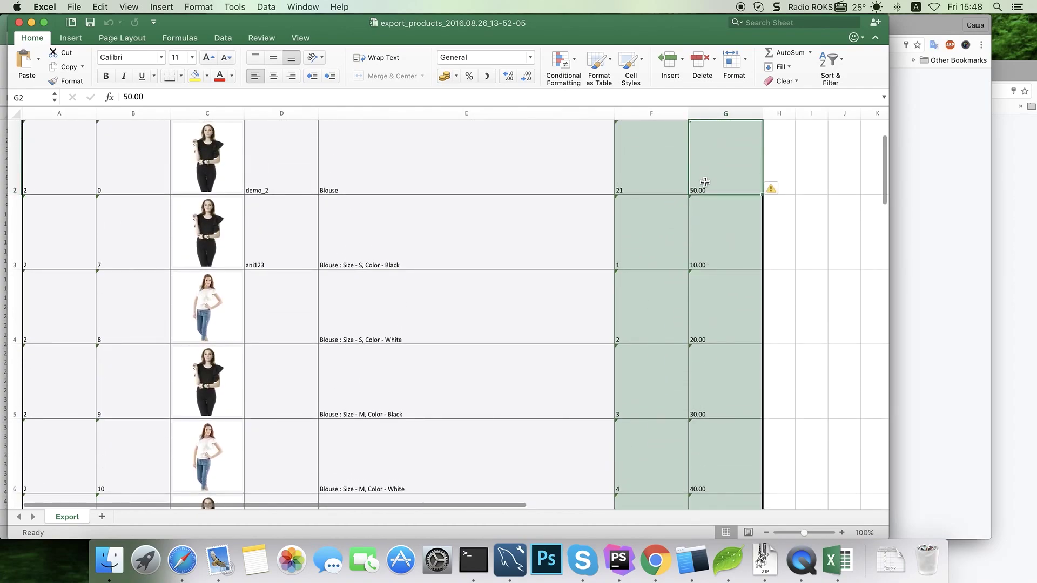
text(10.00)
text(0)
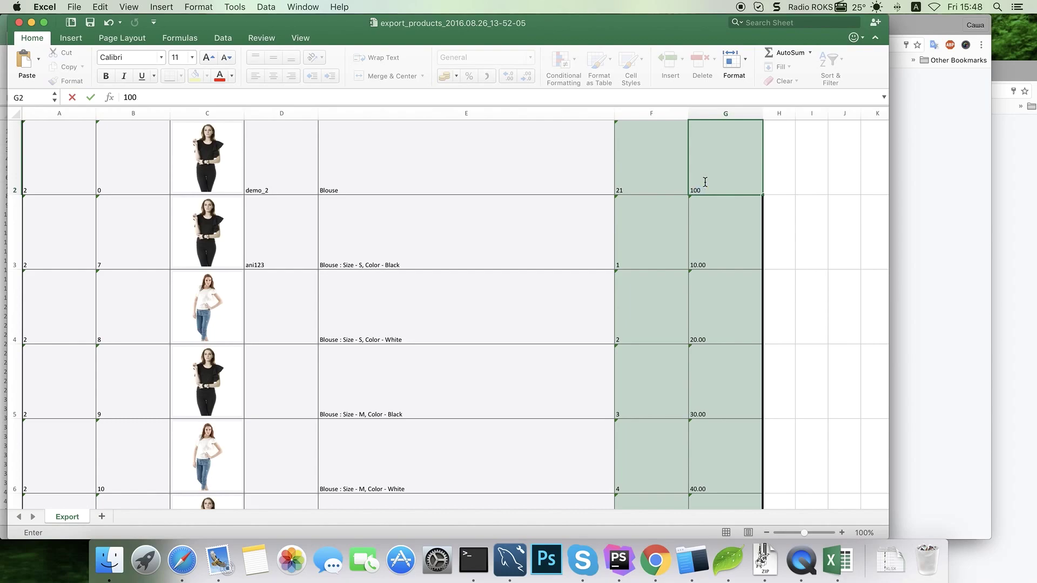
key(Return)
scroll(729, 259, up, 1)
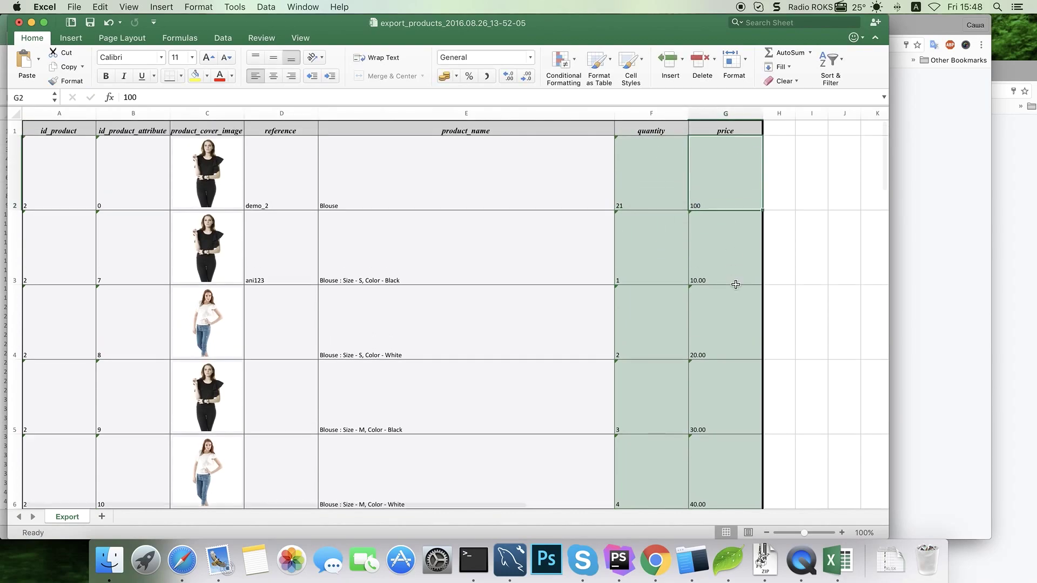
Set the prices of the S Black, S White and M Black Blouse combinations to 15, 25 and 35
click(715, 254)
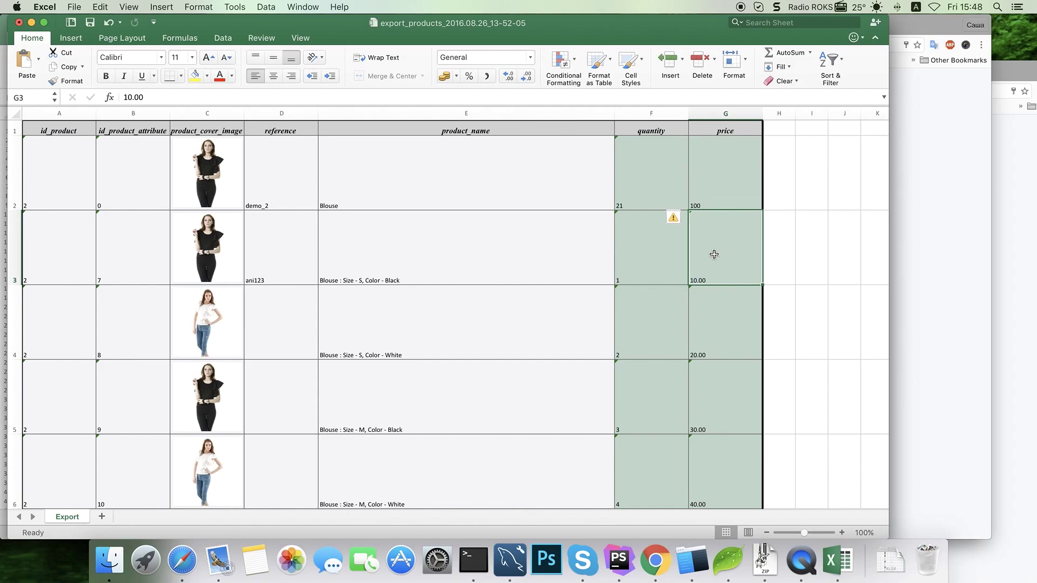
text(15)
click(714, 306)
text(25)
click(709, 416)
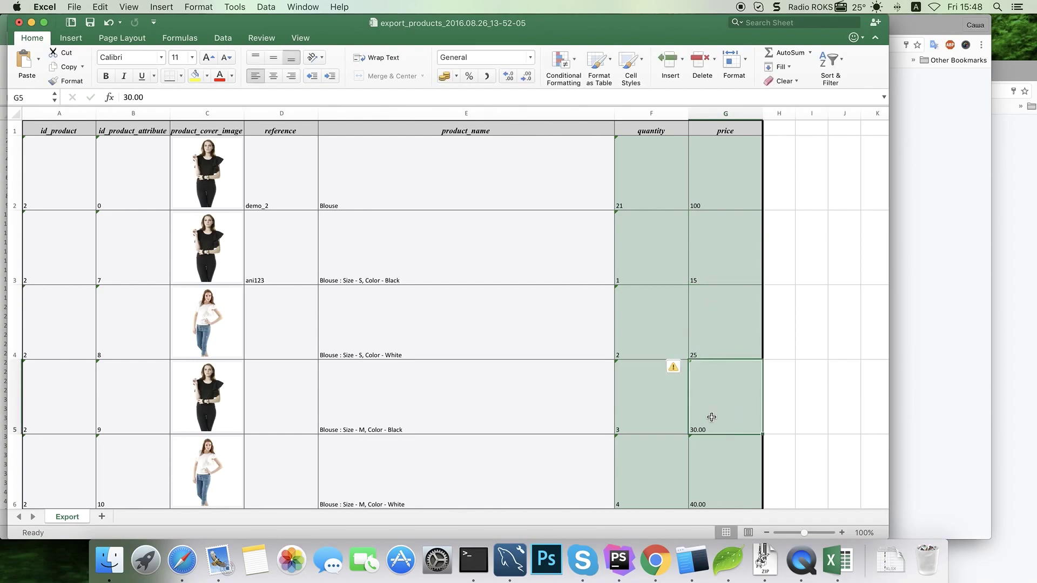
text(35)
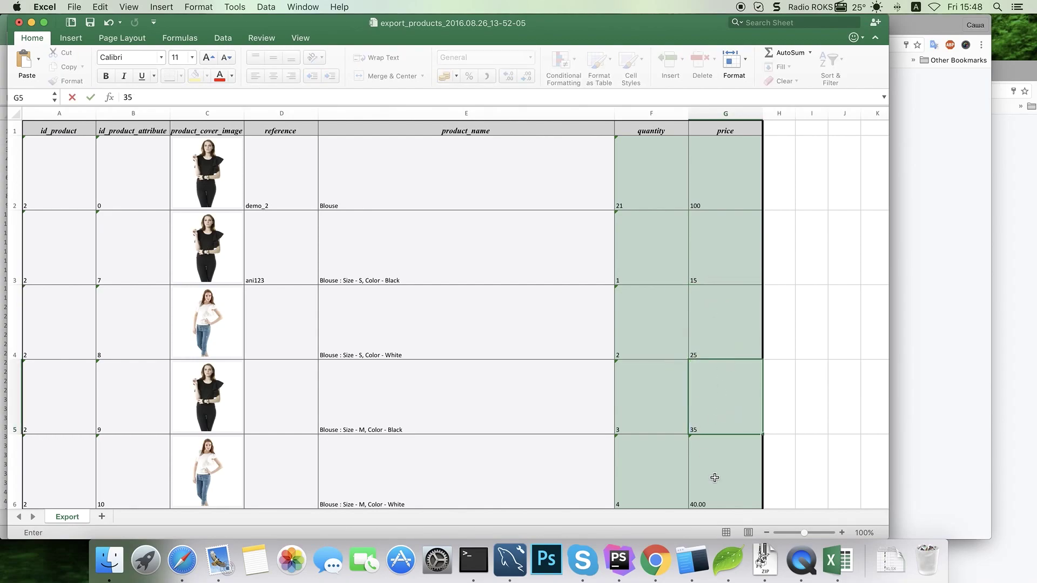
Set the prices of the M White, L Black and L White Blouse combinations to 45, 55 and 65
click(714, 478)
scroll(738, 379, down, 5)
text(45)
click(718, 354)
text(55)
click(718, 393)
text(6)
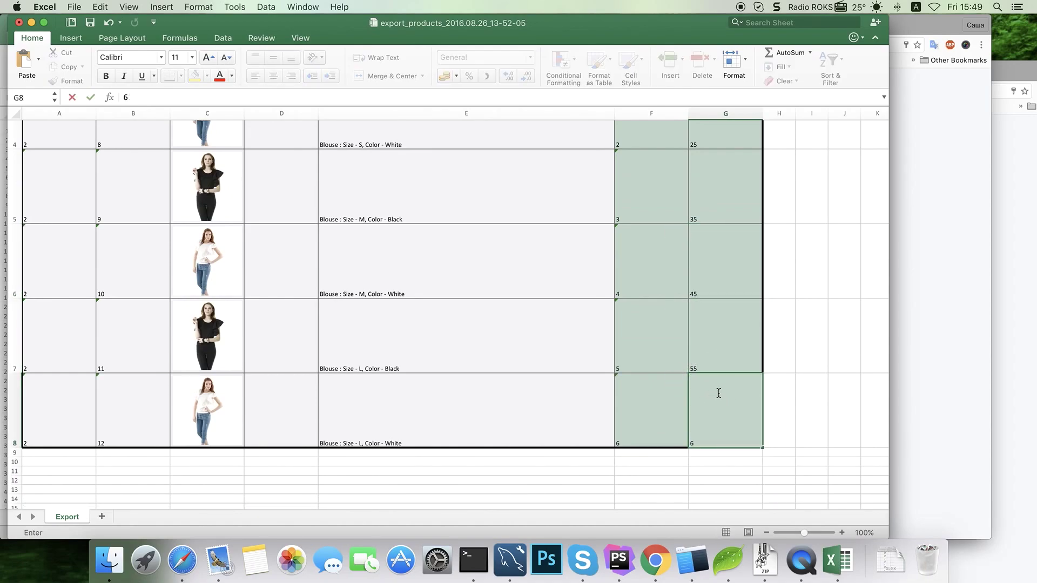
click(663, 400)
Set the quantities of the S Black, S White and M Black Blouse combinations to 10, 20 and 30
scroll(702, 273, up, 5)
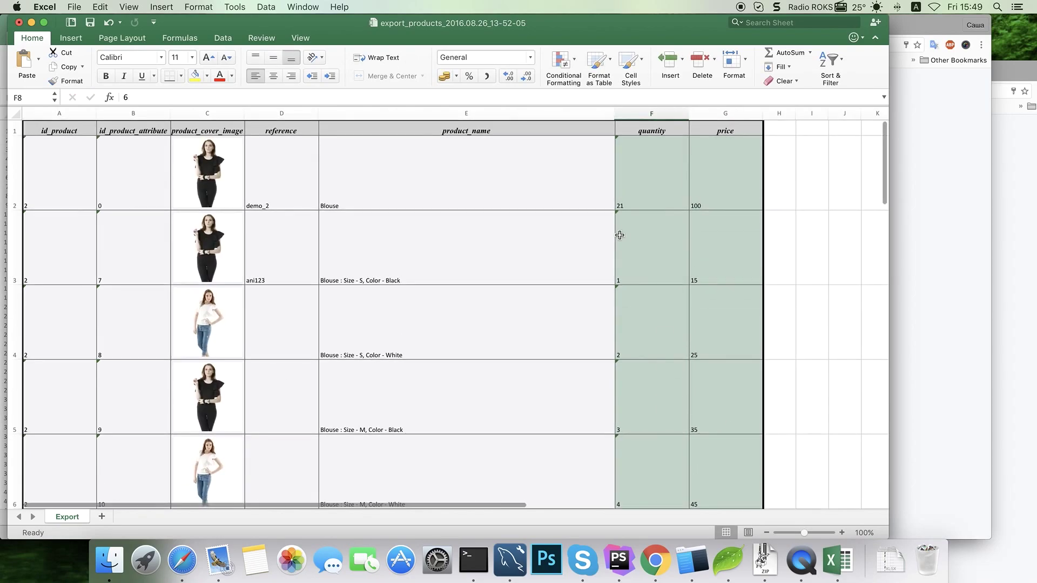
click(643, 246)
text(10)
click(656, 321)
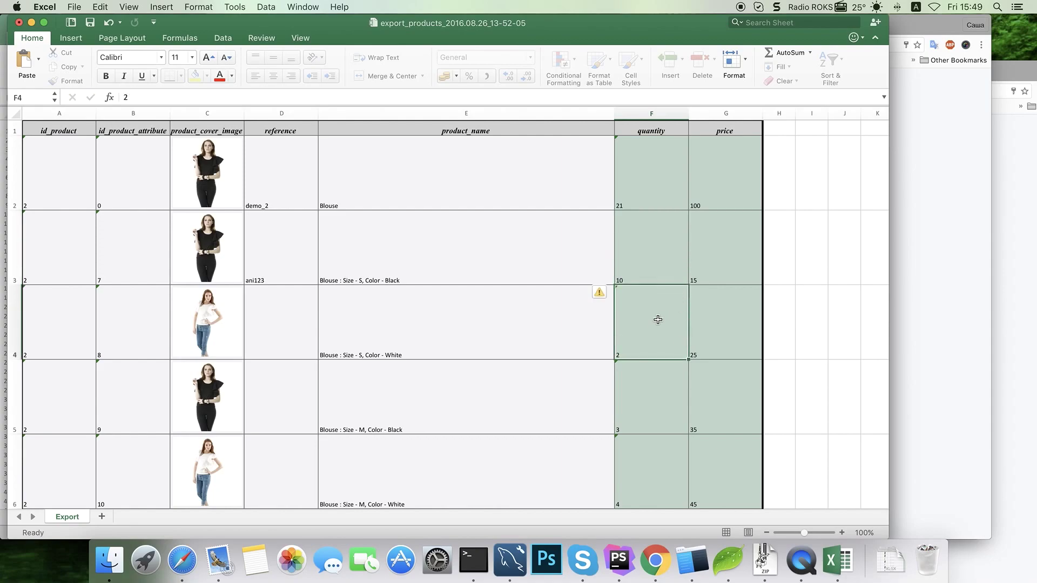
text(20)
key(Return)
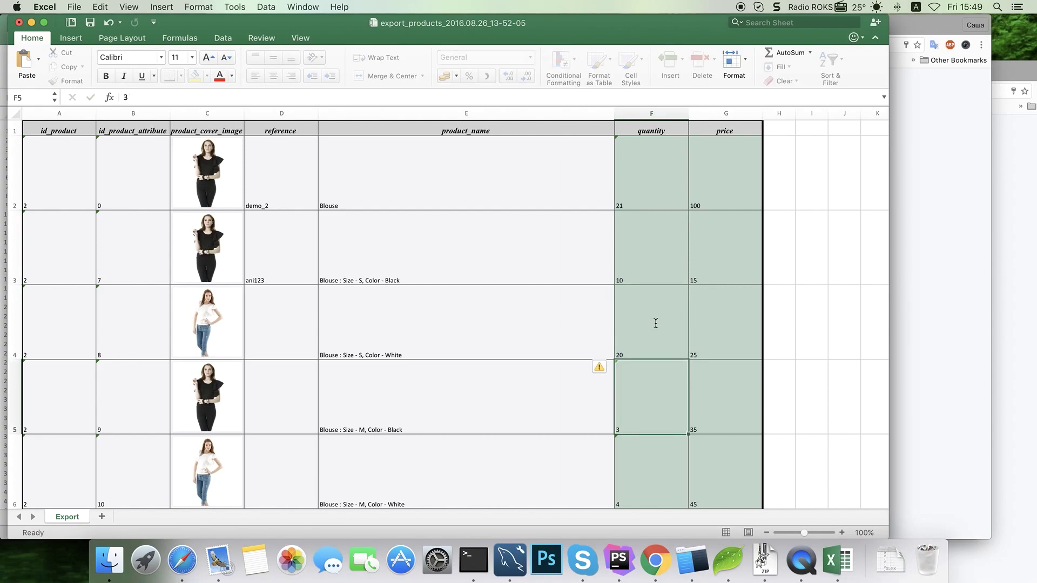
text(30)
key(Return)
Set the quantities of the M White, L Black and L White Blouse combinations to 40, 50 and 60
text(40)
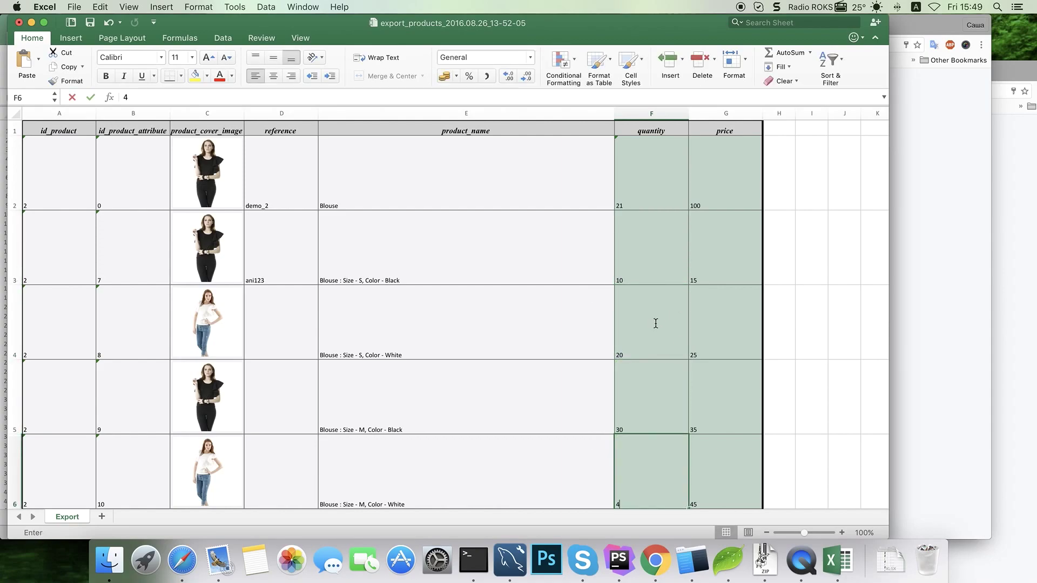
key(Return)
text(50)
key(Return)
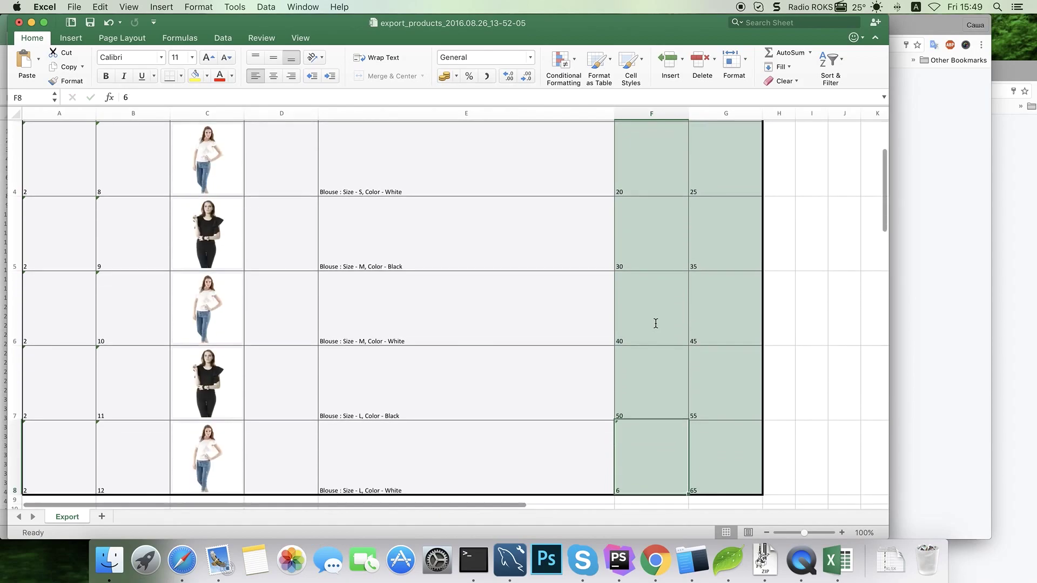
text(60)
key(Return)
scroll(656, 323, up, 5)
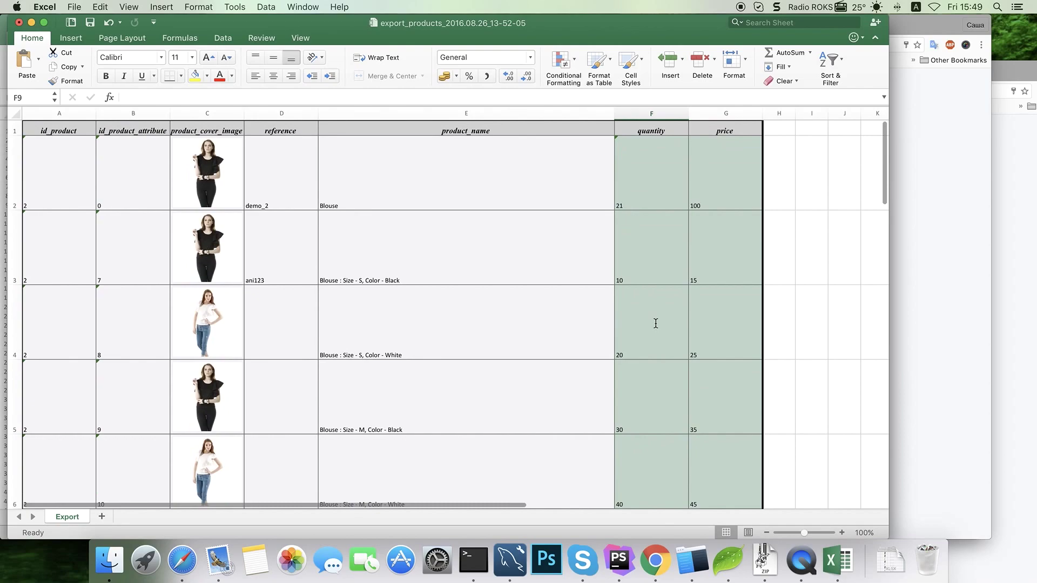
Switch to the PrestaShop module in the browser and run an update from export_products_2016.08.26_13-52-05.xlsx
key(ctrl+Left)
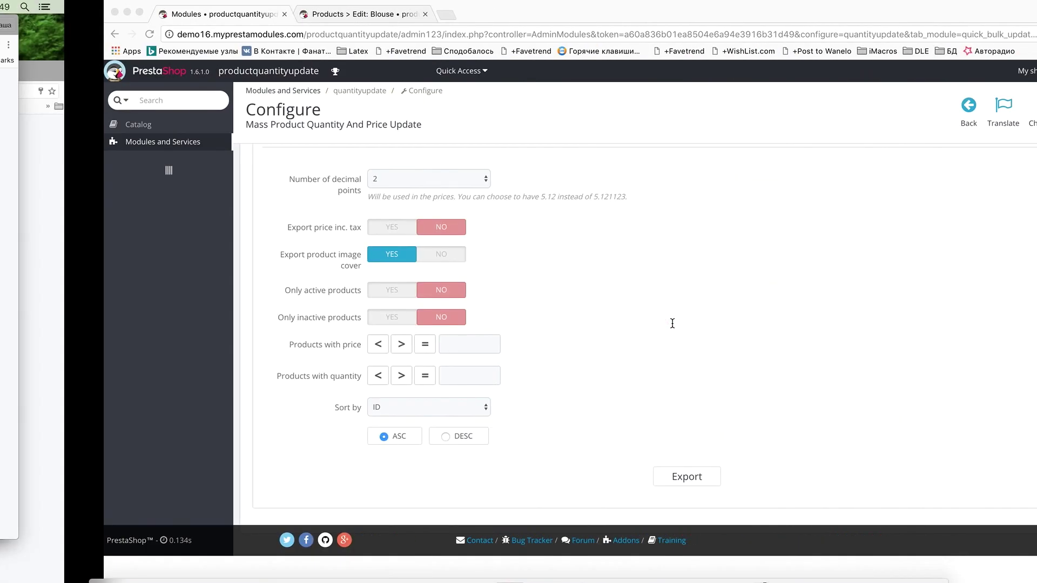
scroll(506, 301, up, 10)
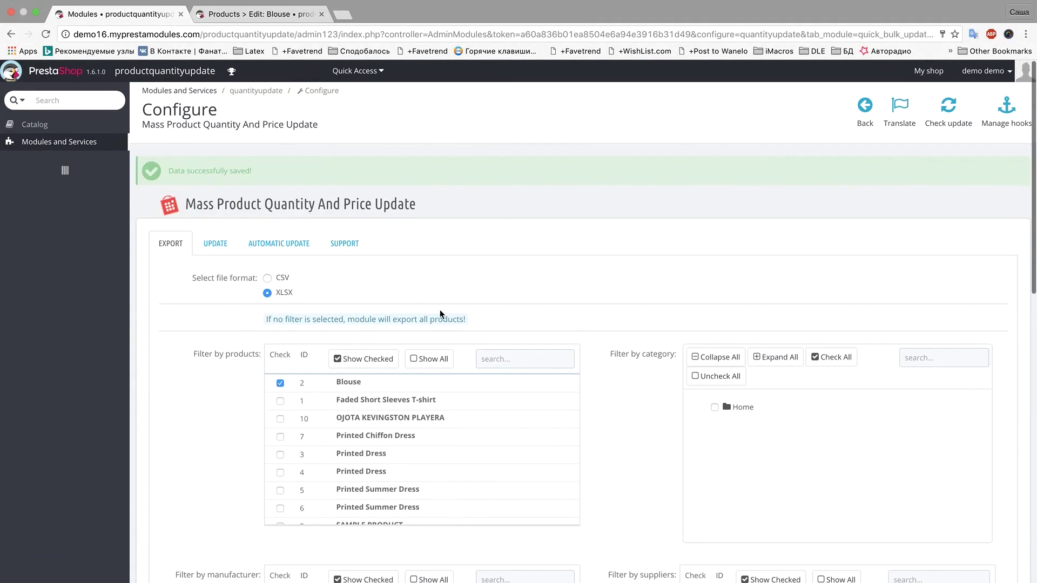
click(215, 244)
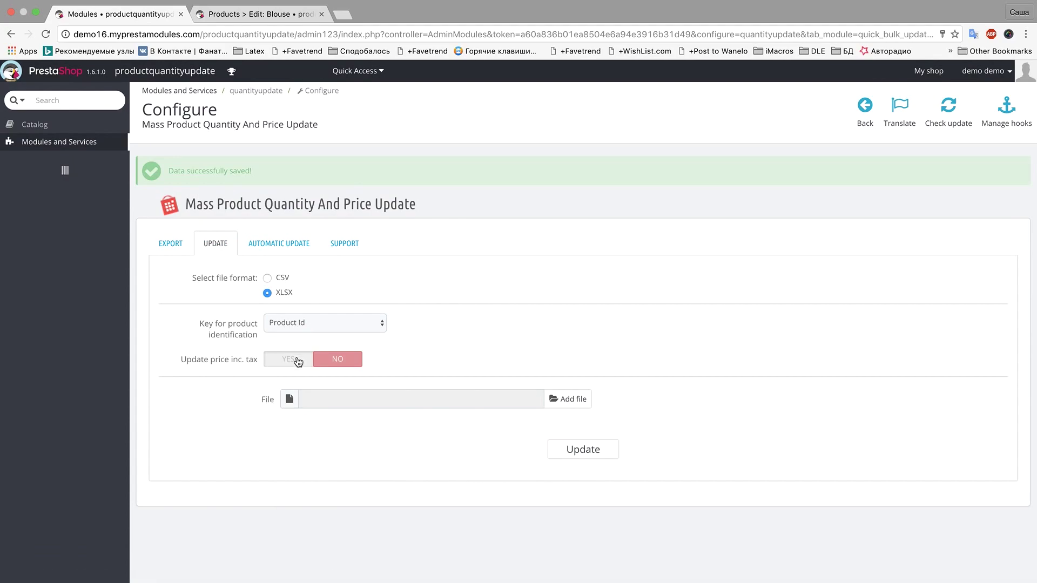
click(333, 397)
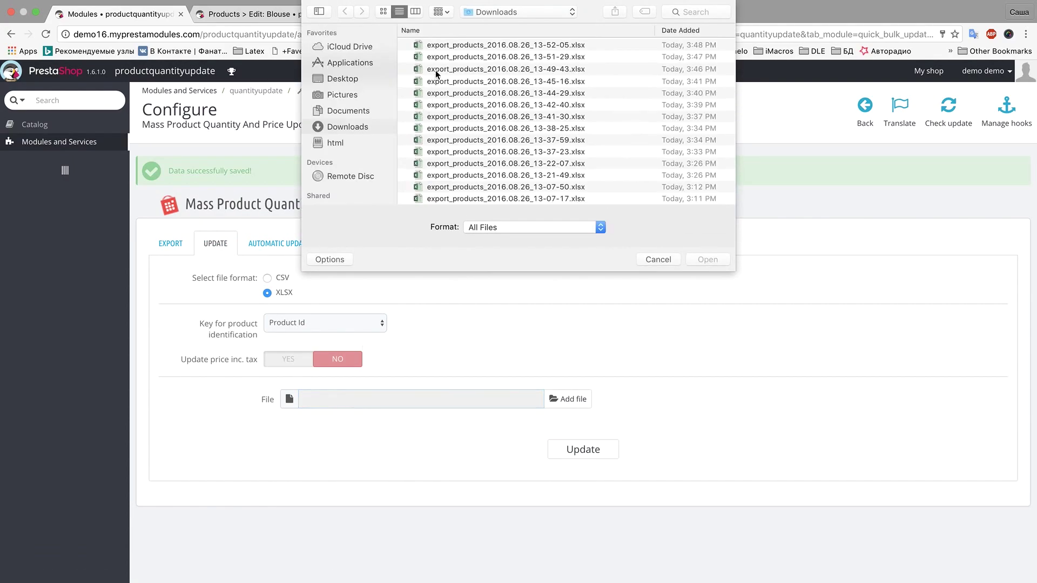
double_click(445, 45)
click(584, 451)
Reload the Blouse product page and check its updated retail price and combination price impacts
click(252, 15)
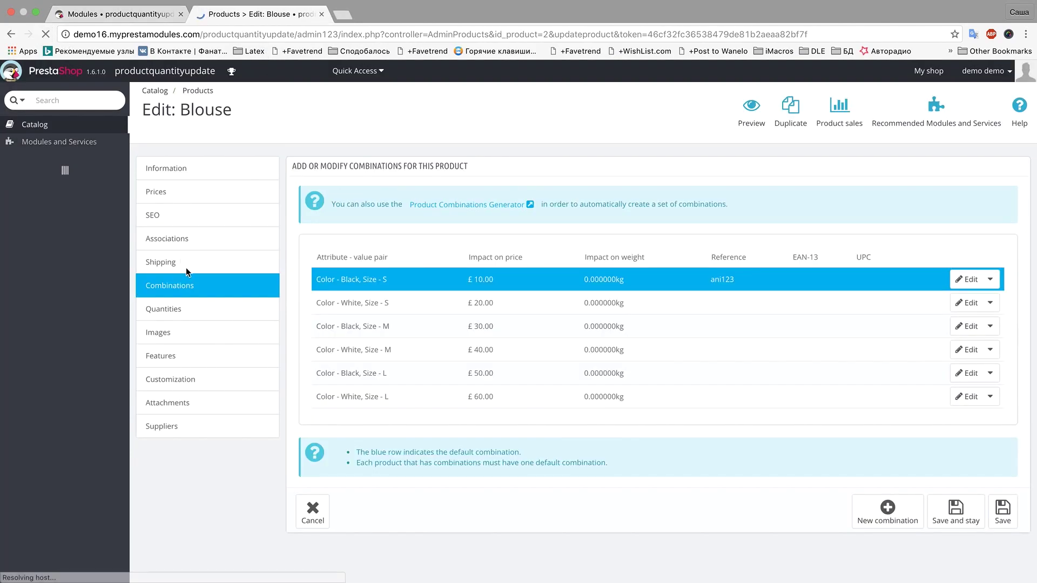
click(186, 199)
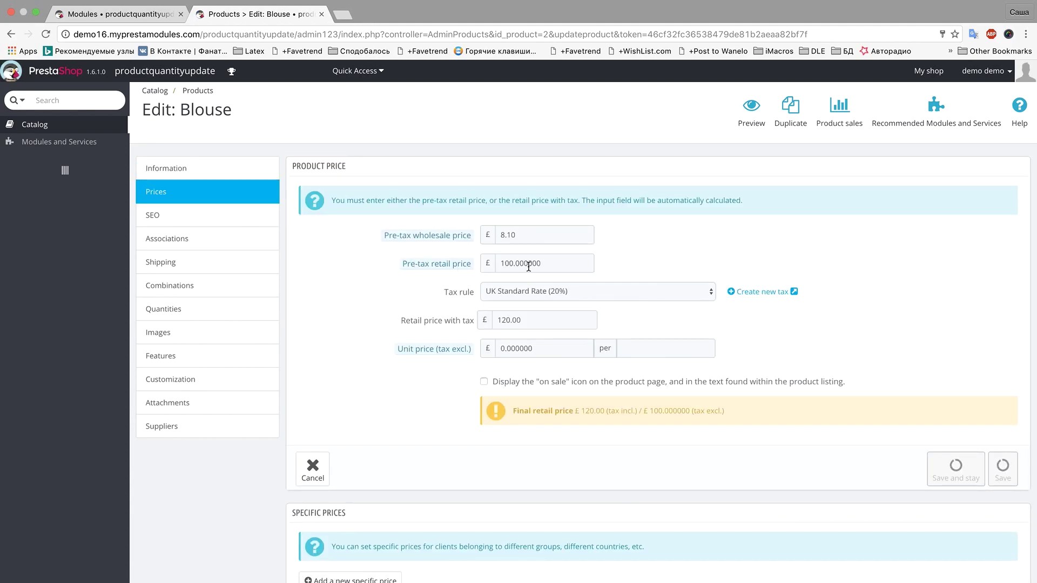
click(187, 286)
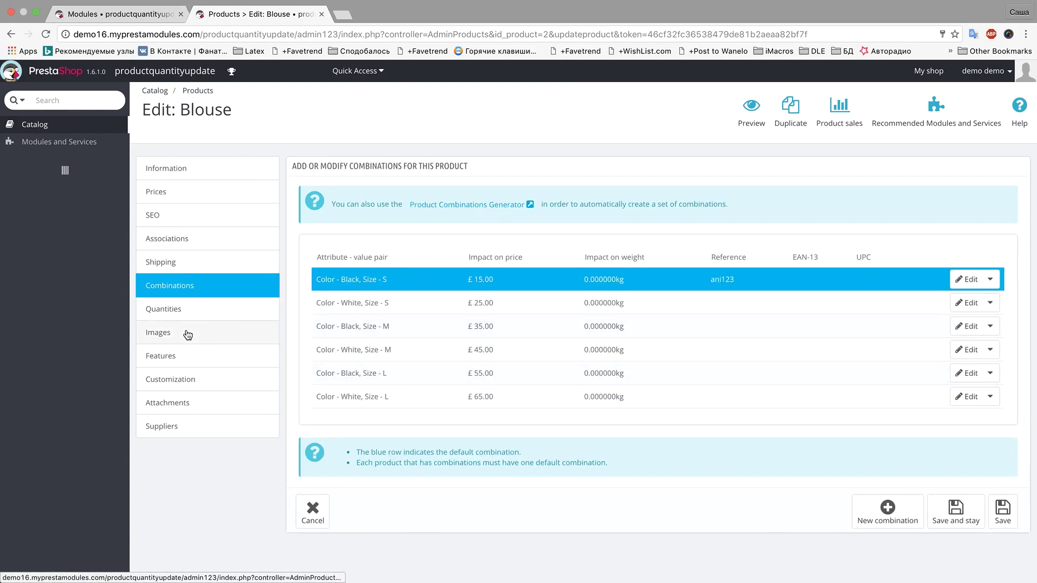
Check the available quantities of the Blouse product's size and colour combinations
click(196, 312)
scroll(491, 346, down, 3)
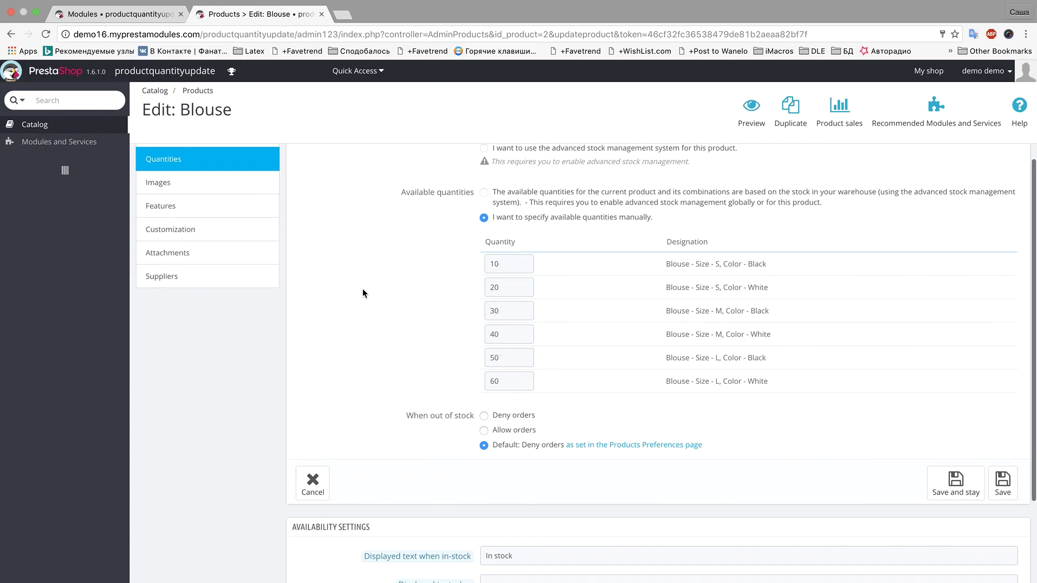
scroll(362, 288, up, 3)
Check the Blouse product's retail price with tax and the S Black combination's tax-inclusive price impact
click(162, 192)
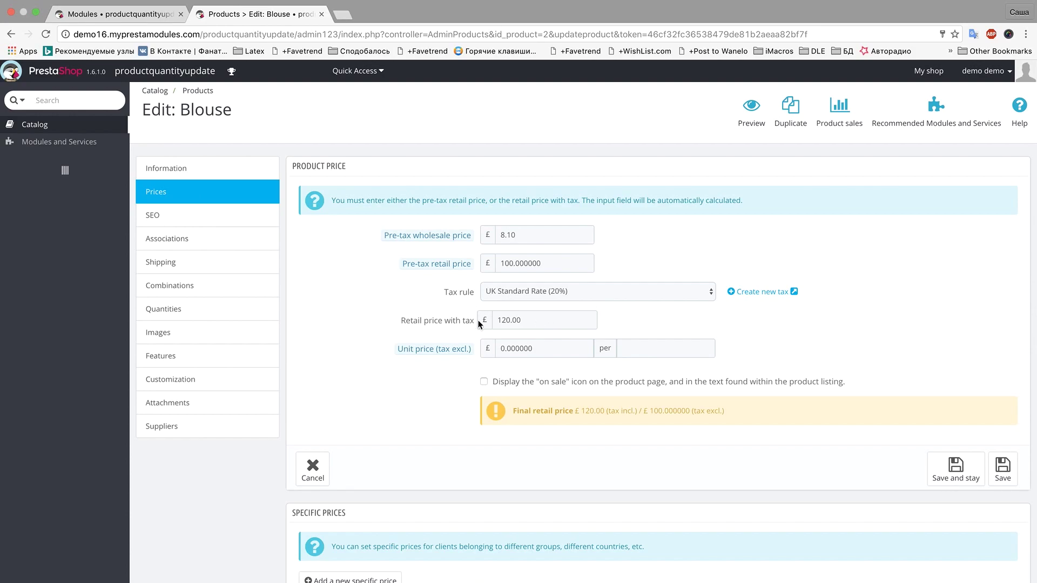
click(188, 292)
click(906, 279)
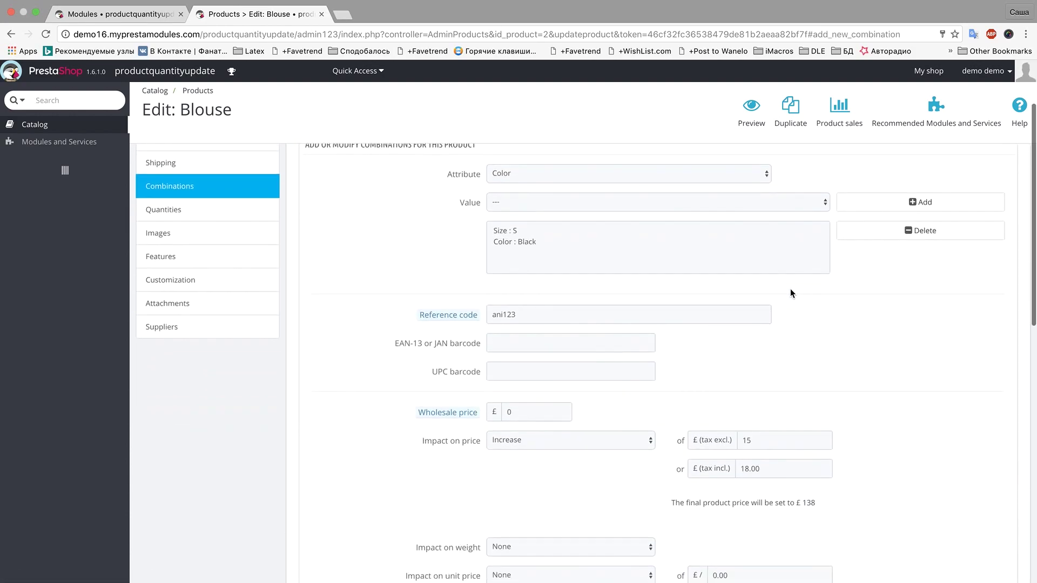
scroll(790, 293, down, 2)
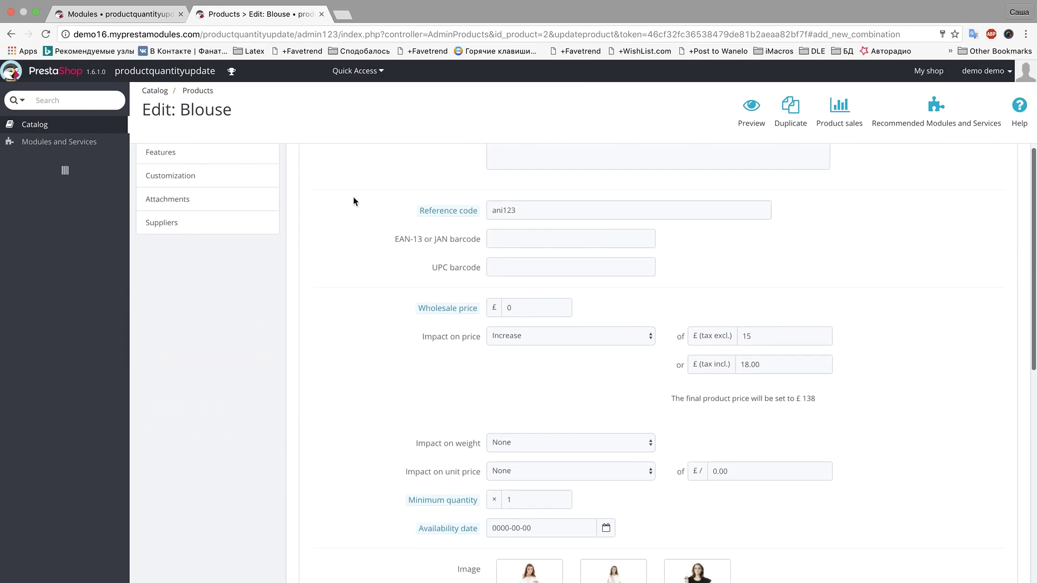
Export the Blouse product from the module with tax-inclusive prices and save the spreadsheet to Downloads
click(139, 14)
click(184, 243)
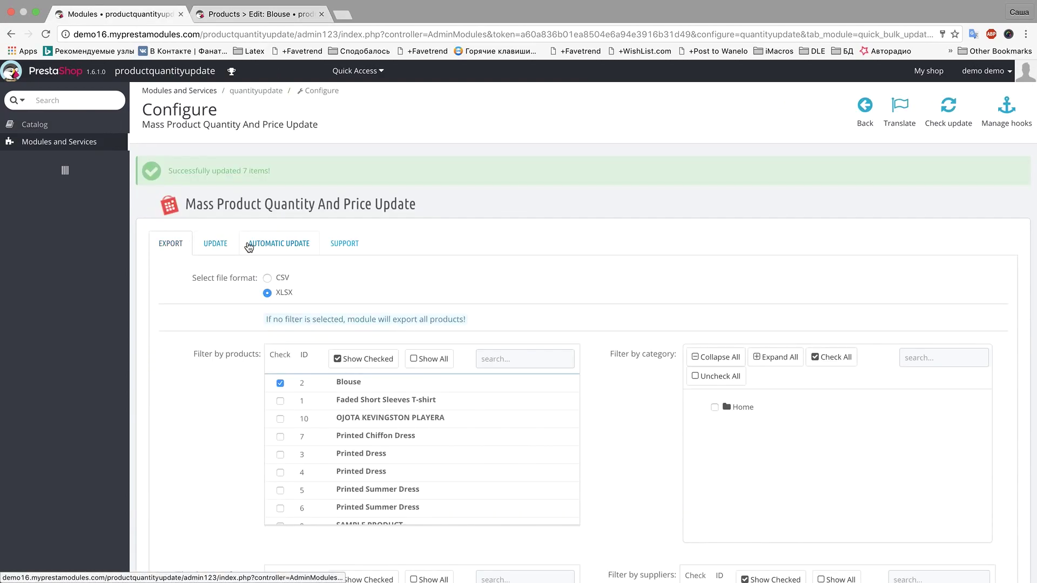
scroll(220, 250, down, 6)
scroll(220, 251, down, 2)
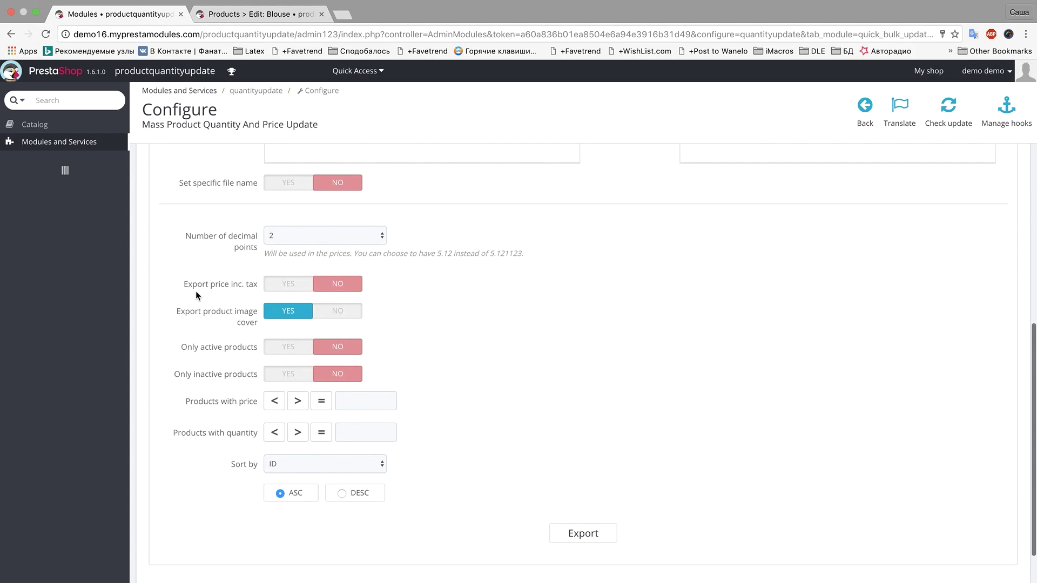
click(288, 284)
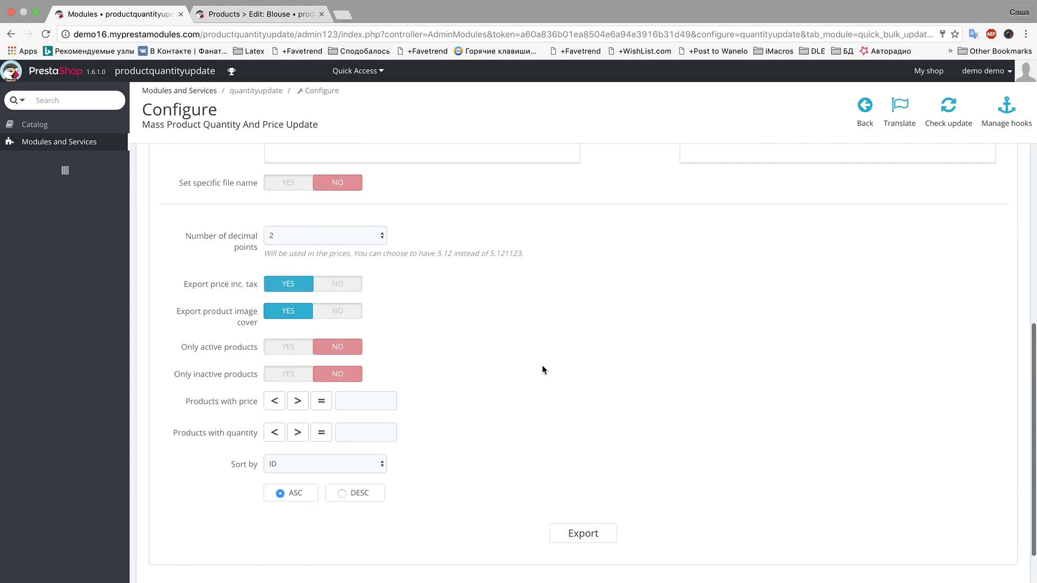
click(604, 533)
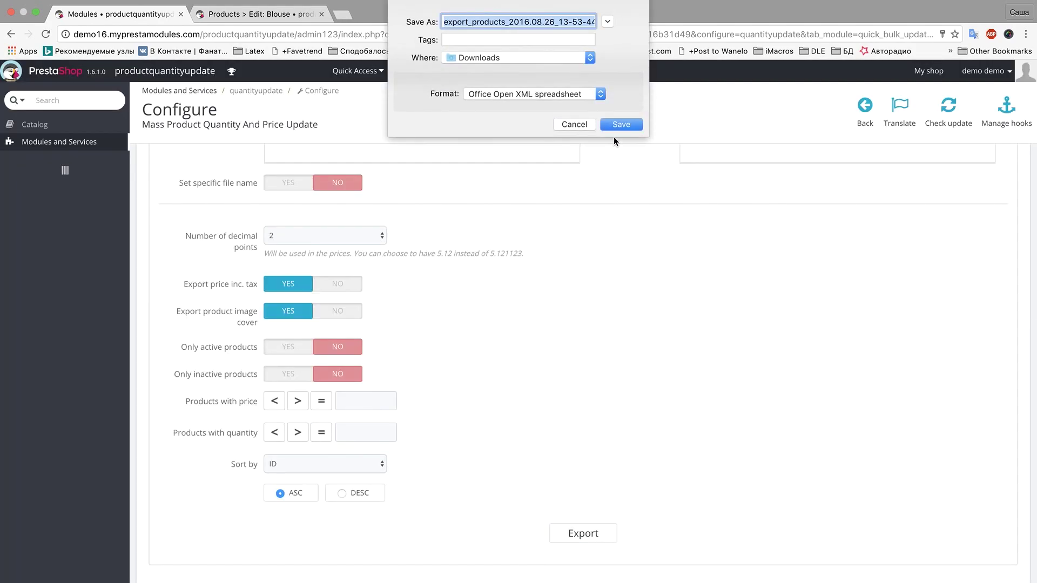
click(617, 124)
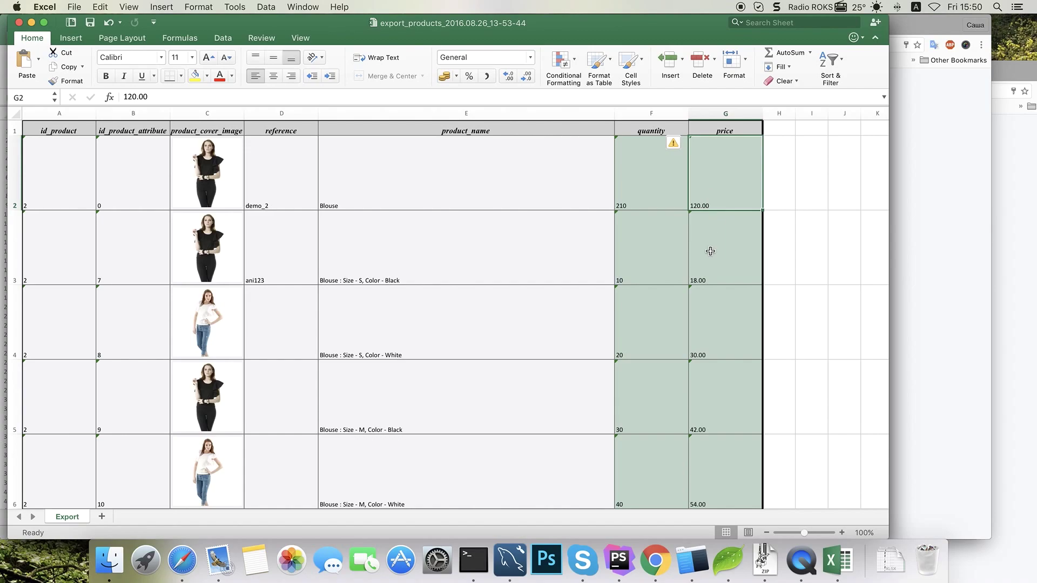
Set the Blouse product's price to 250 and the S Black combination's price to 50 in the exported spreadsheet
scroll(722, 434, down, 5)
scroll(722, 419, up, 5)
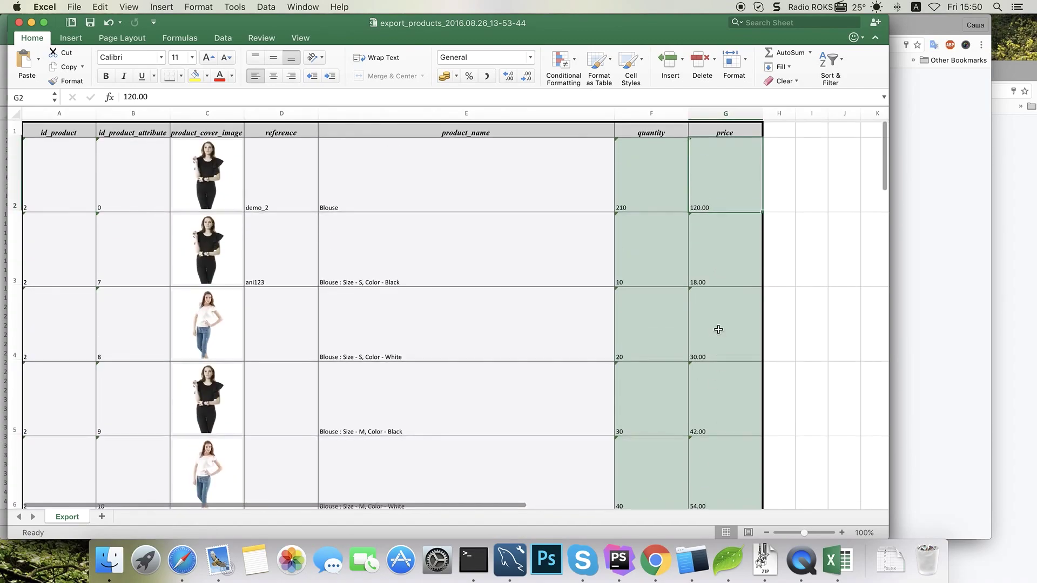
text(200)
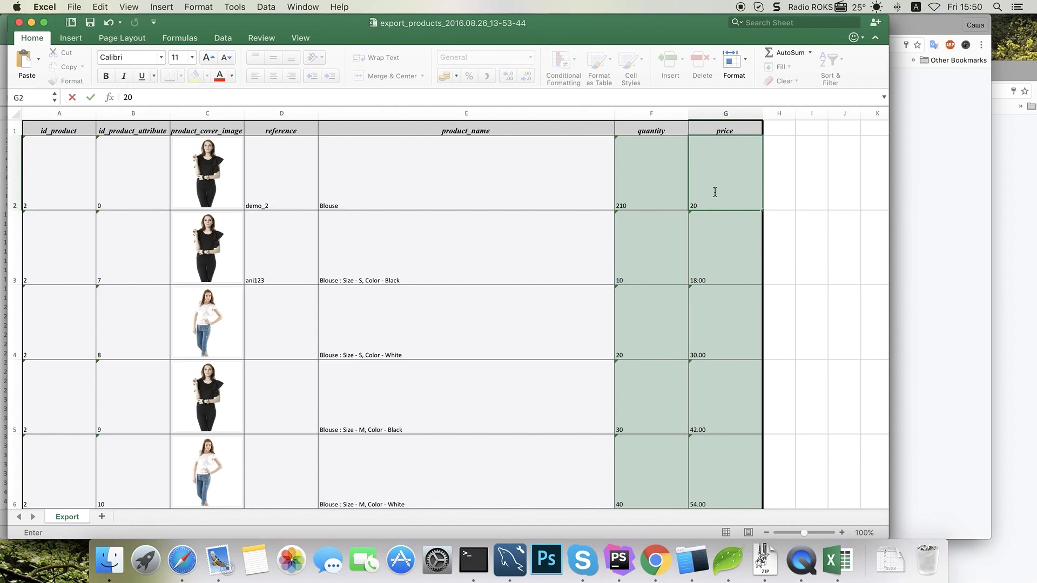
click(708, 243)
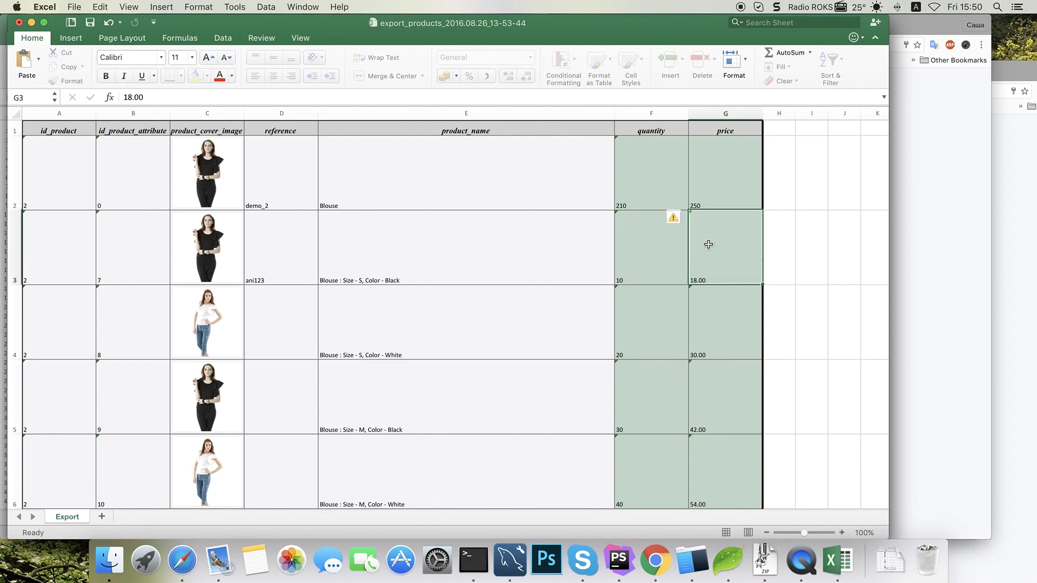
text(50)
key(Return)
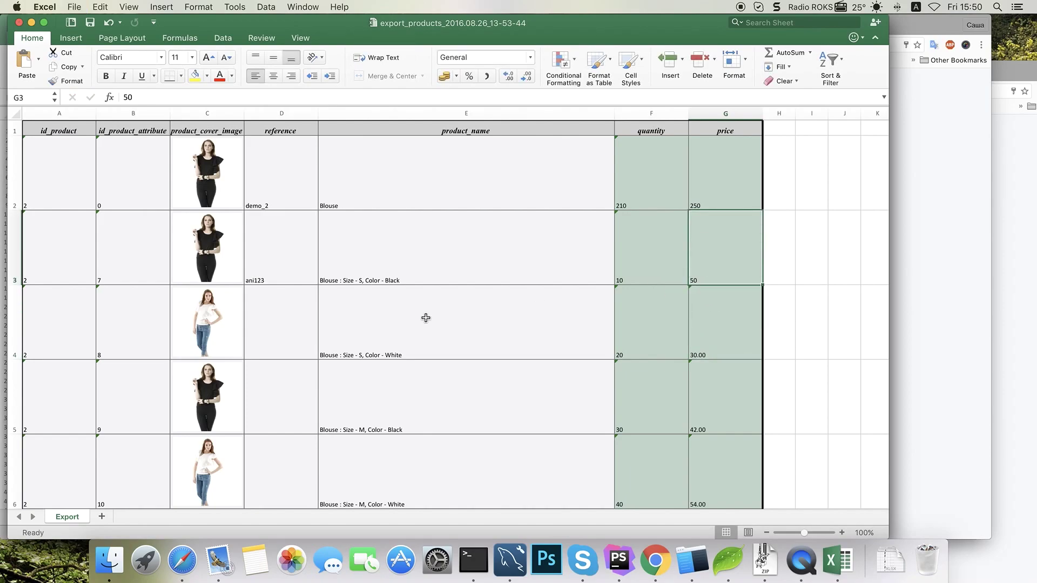
Switch to the PrestaShop module in the browser and run a tax-inclusive price update from export_products_2016.08.26_13-53-44.xlsx
key(ctrl+Right)
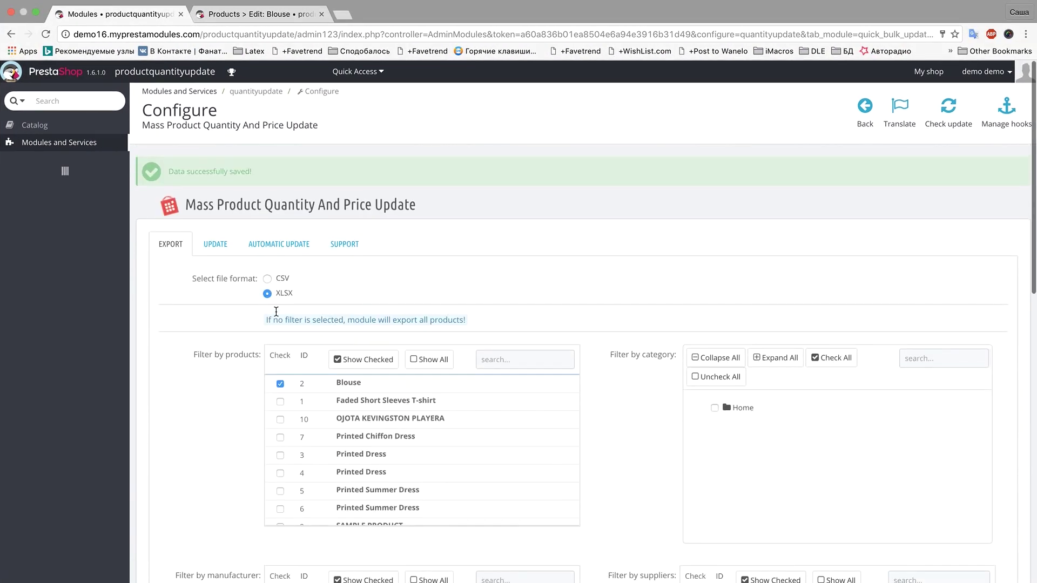
click(229, 245)
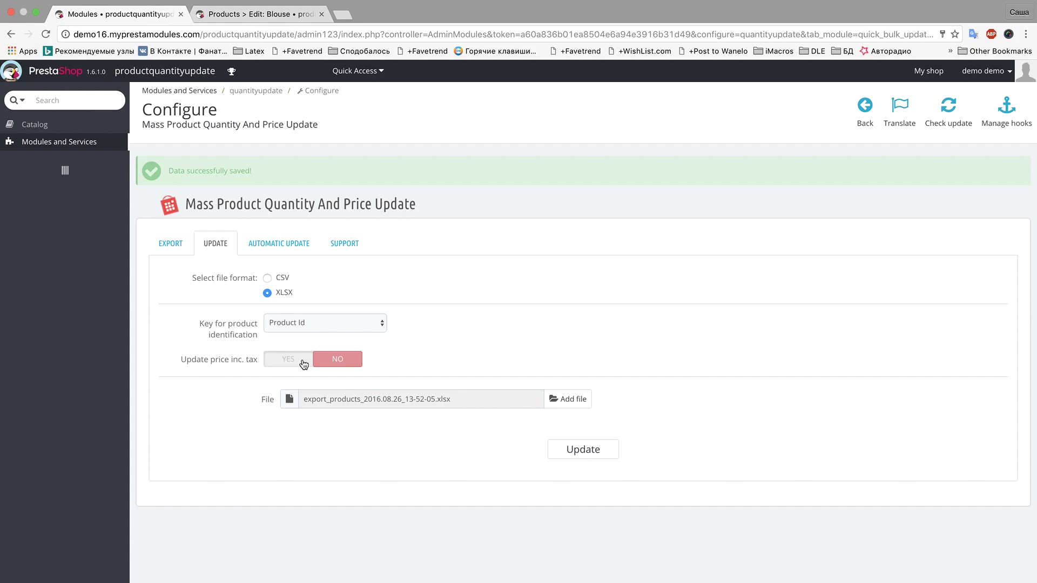
click(304, 364)
click(382, 399)
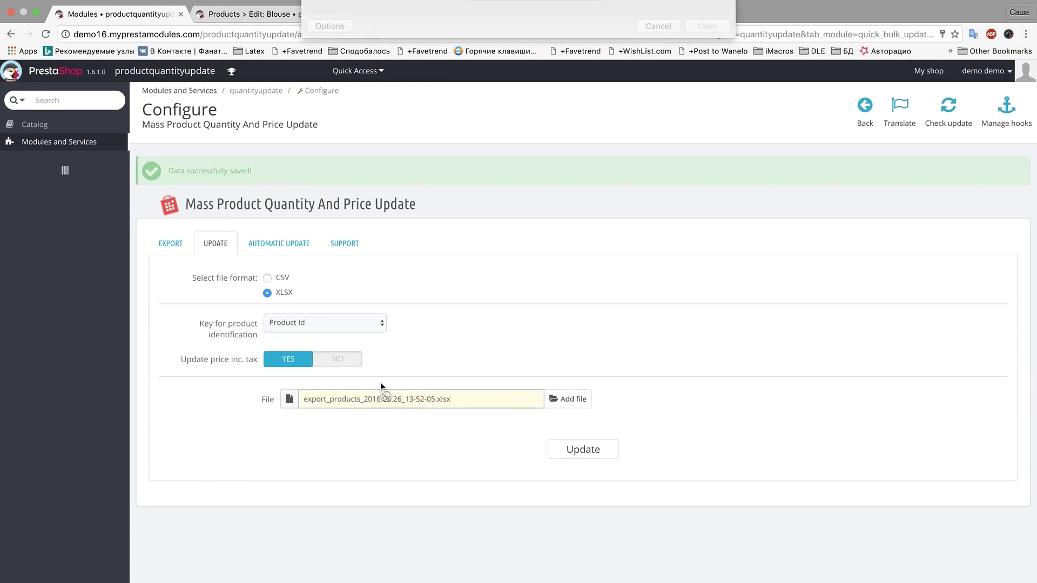
double_click(441, 42)
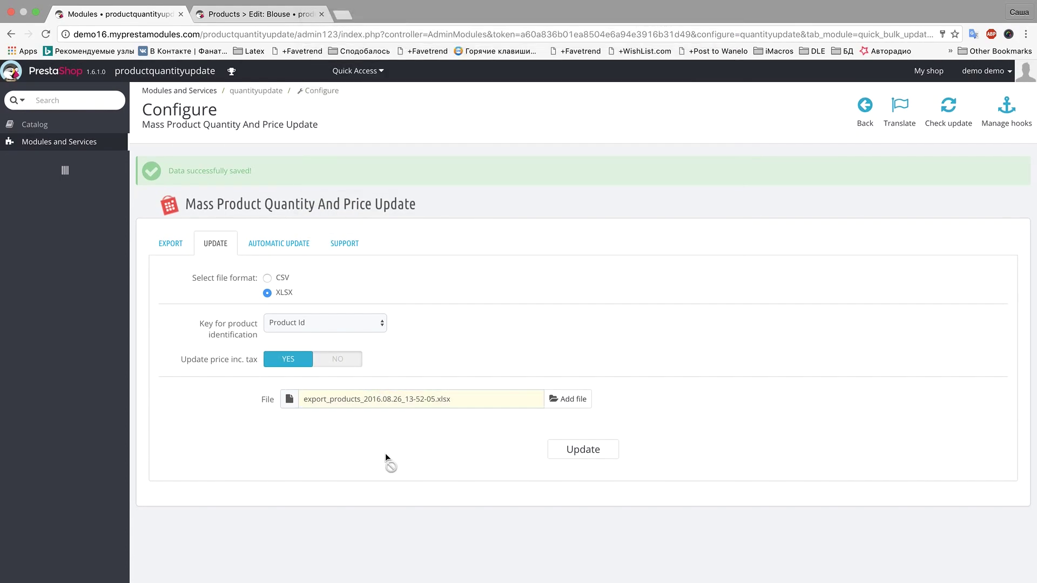
click(592, 453)
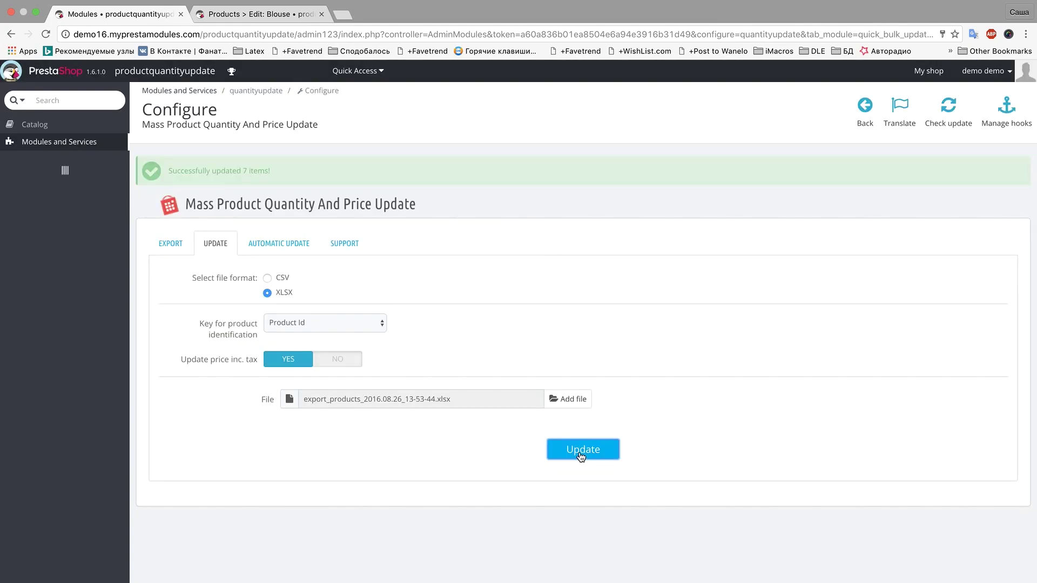
Reload the Blouse product page and check its retail price with tax and the S Black combination's price impact
click(228, 18)
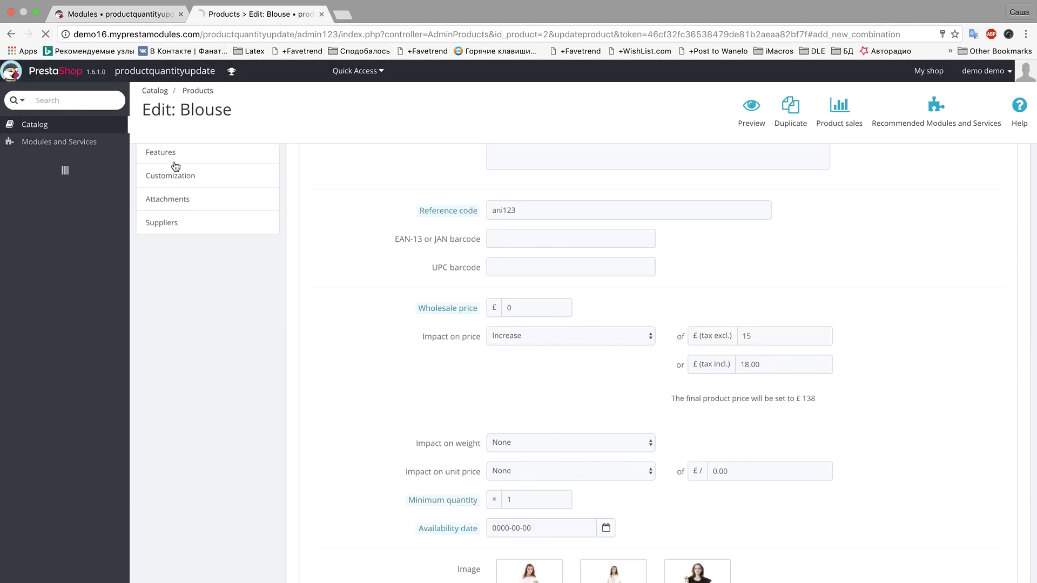
key(super+r)
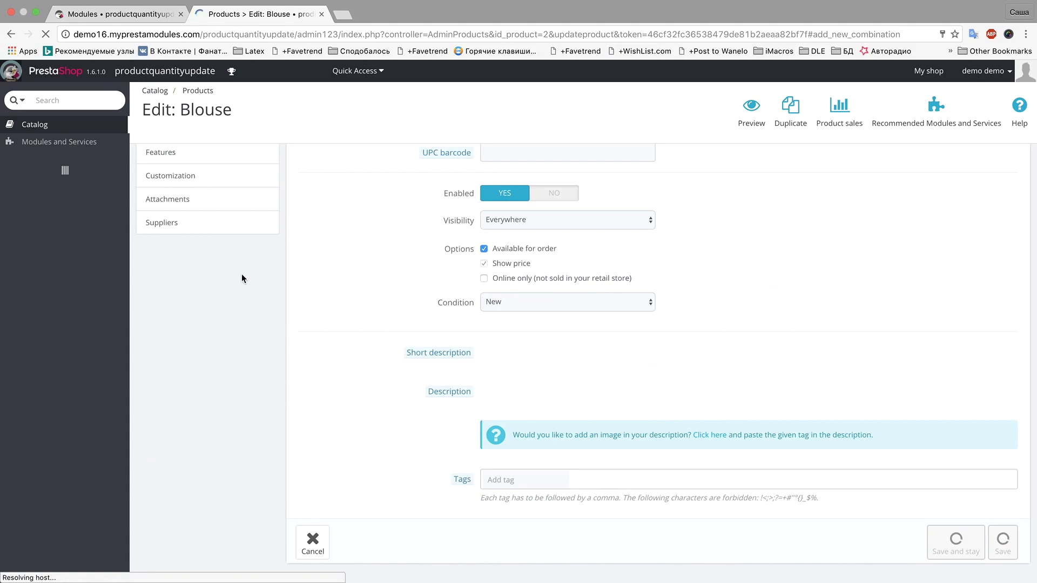
click(191, 199)
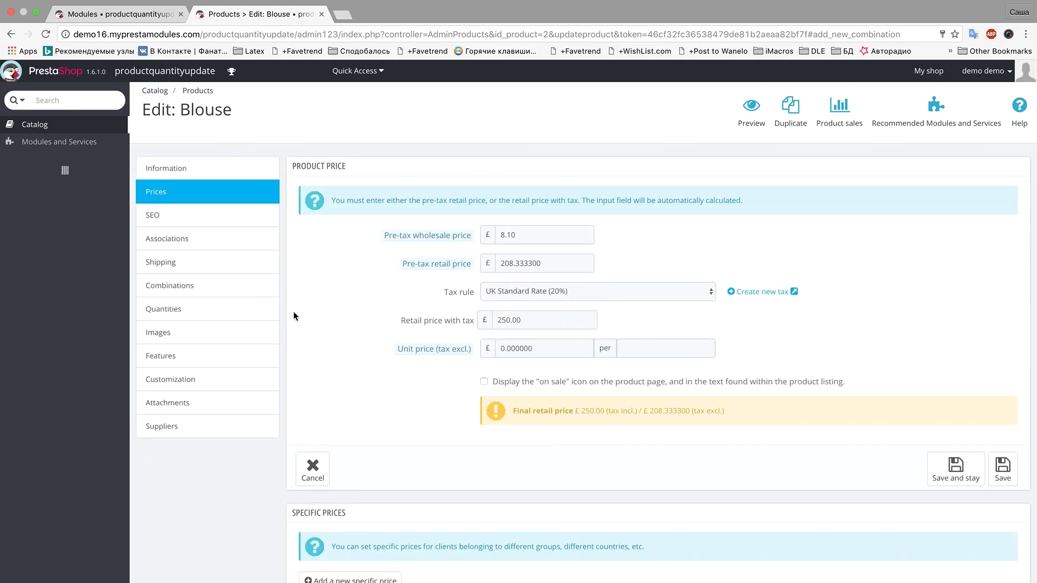
click(202, 284)
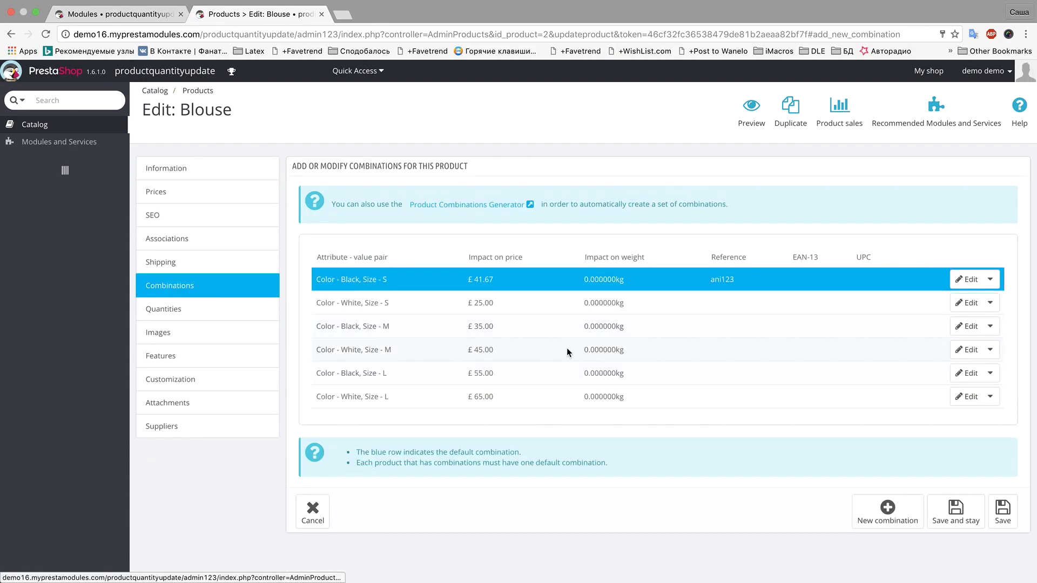
click(969, 279)
scroll(540, 356, down, 5)
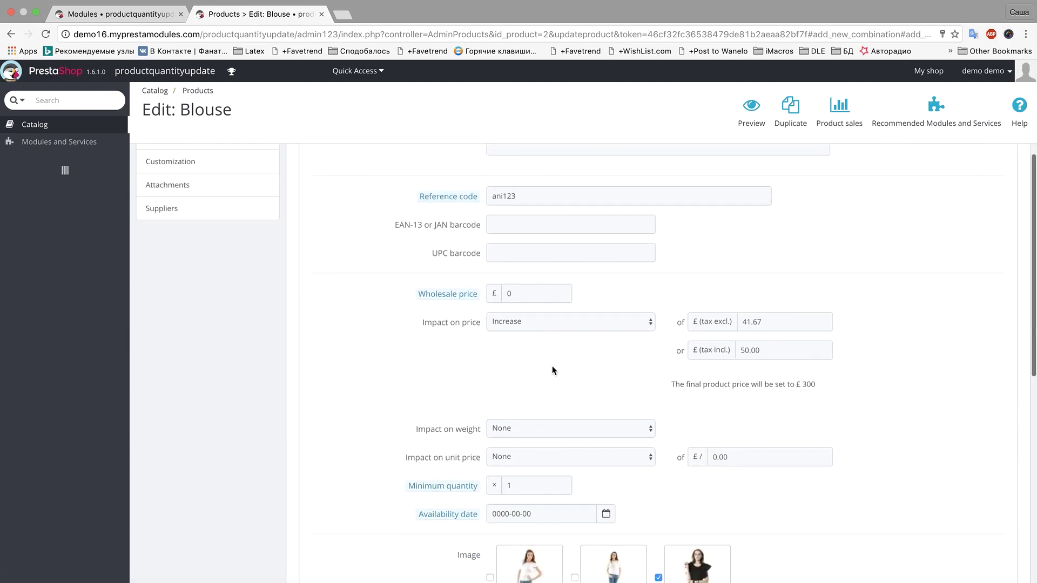
scroll(346, 368, up, 5)
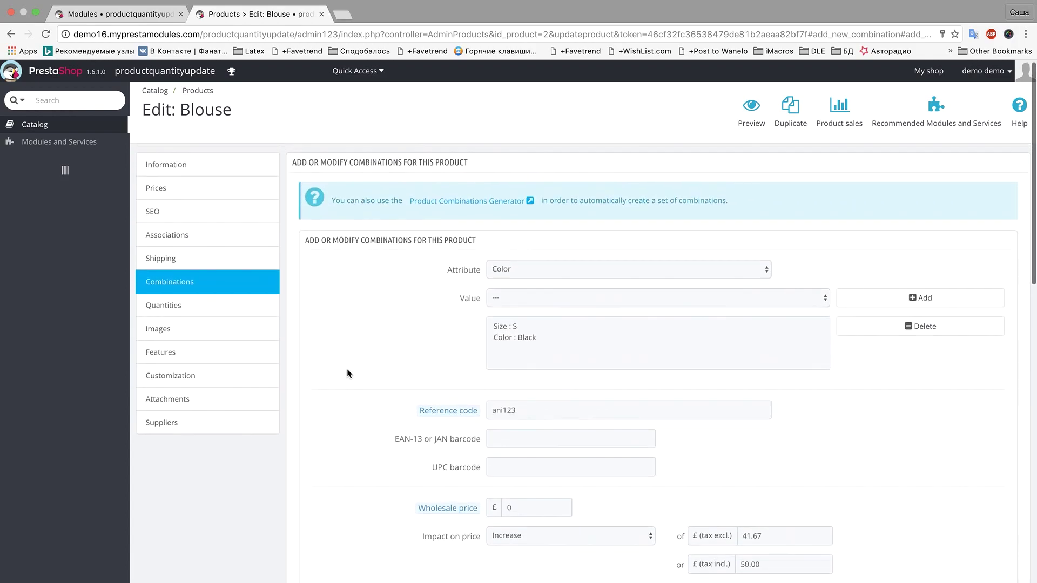
key(ctrl+shift+Tab)
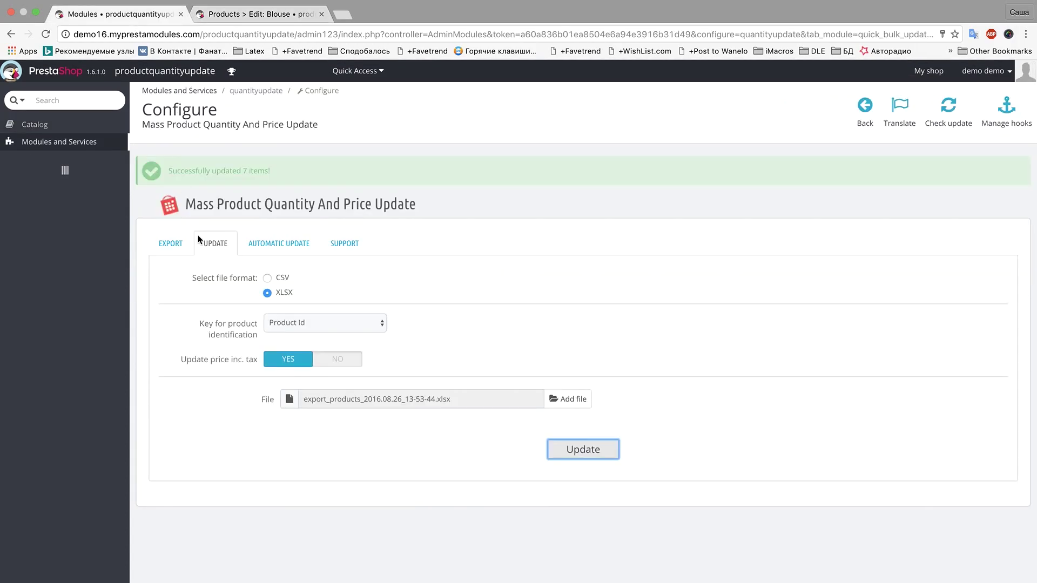
click(273, 248)
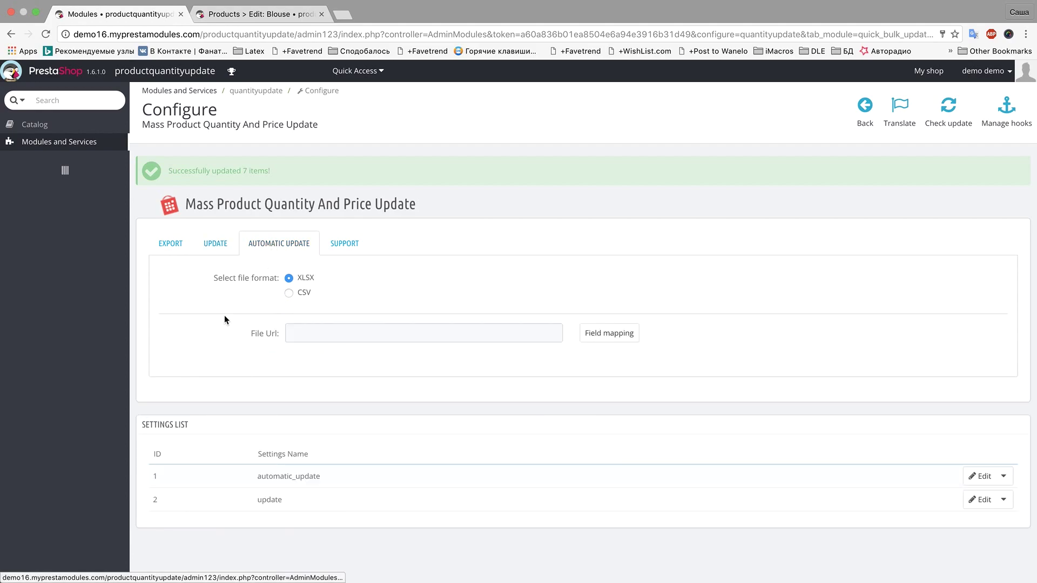
click(366, 334)
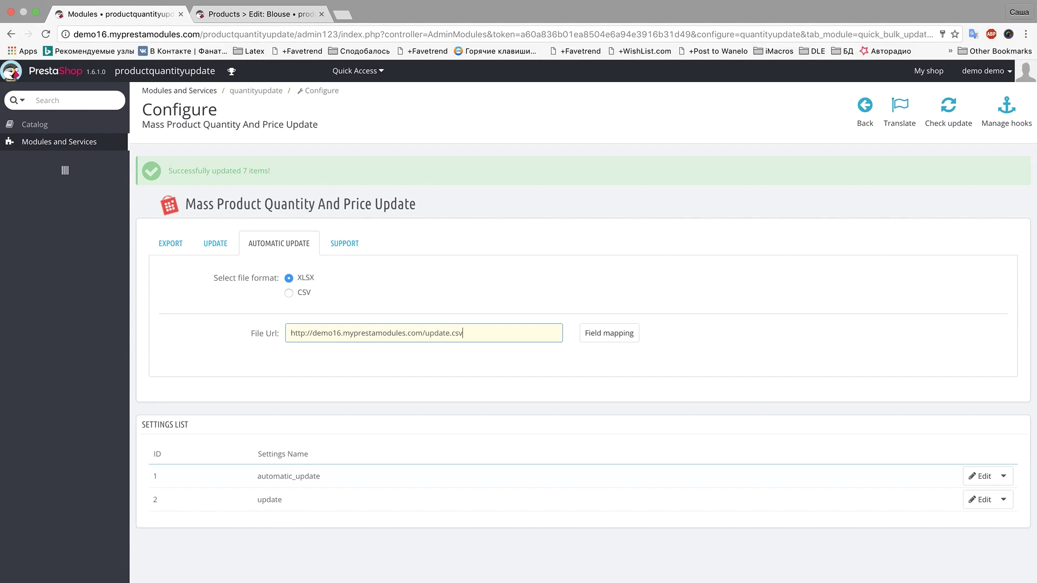
click(309, 297)
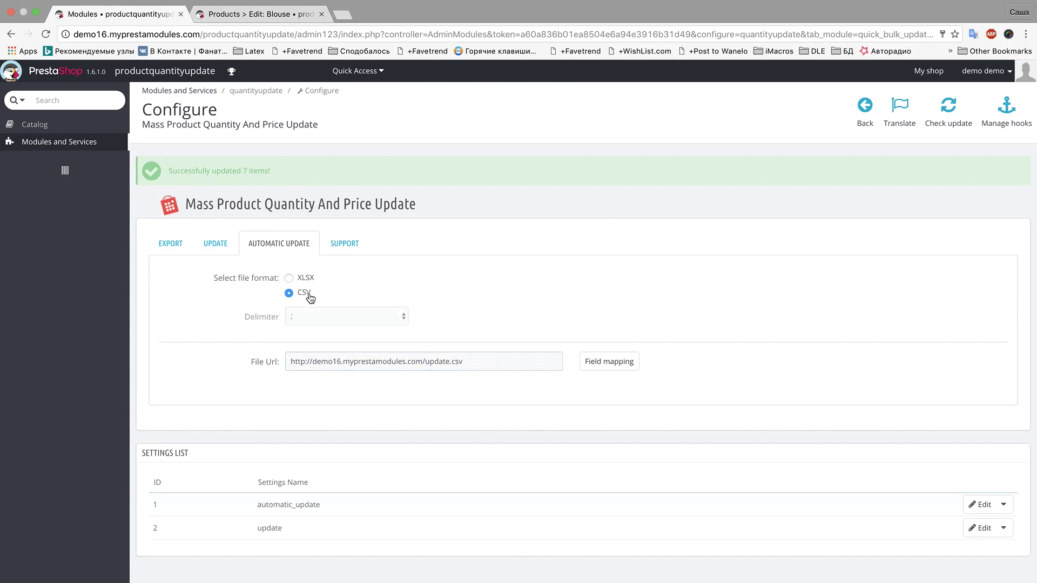
click(610, 369)
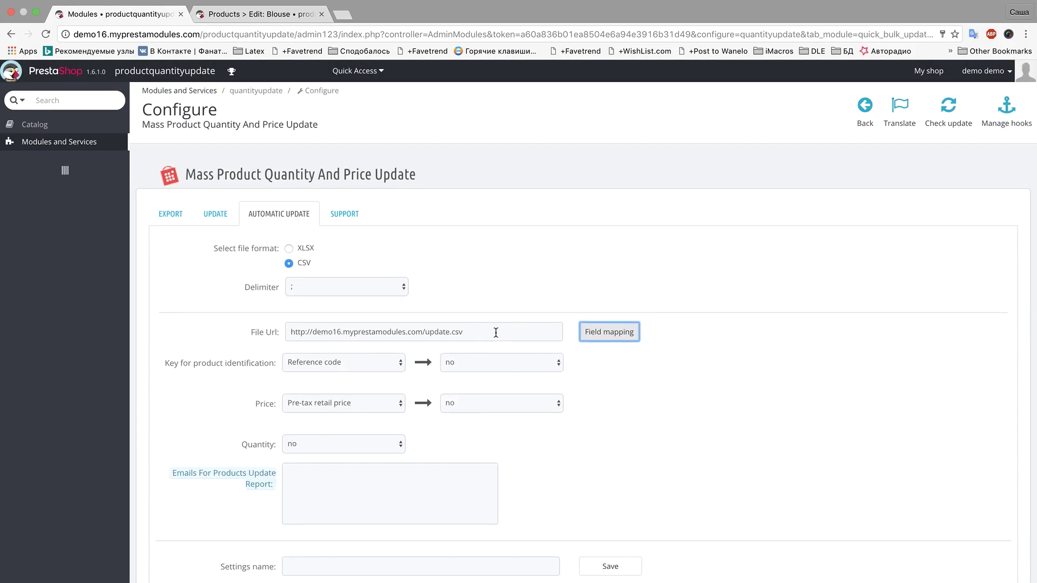
Map the Reference code product identification key to the file's reference column
scroll(290, 260, down, 3)
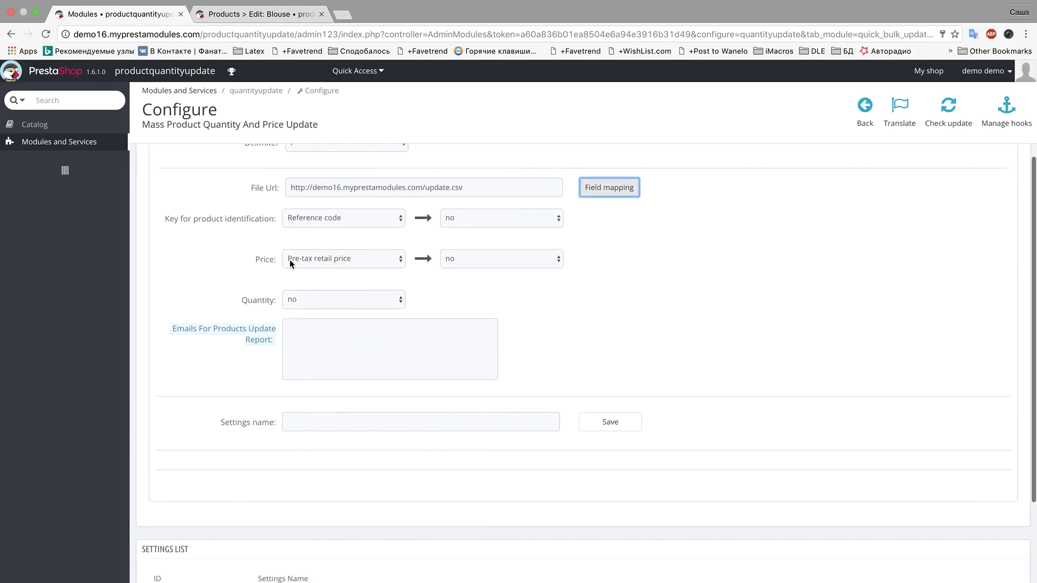
click(375, 217)
click(479, 216)
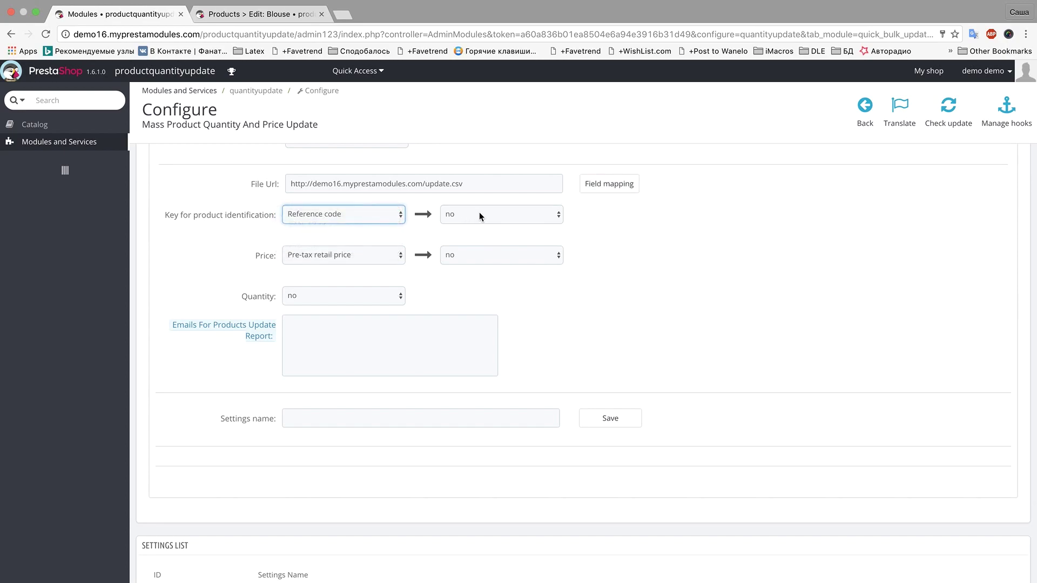
click(478, 216)
click(475, 223)
Map the pre-tax retail price to the price column and the quantity to the quantity column
click(367, 256)
click(436, 243)
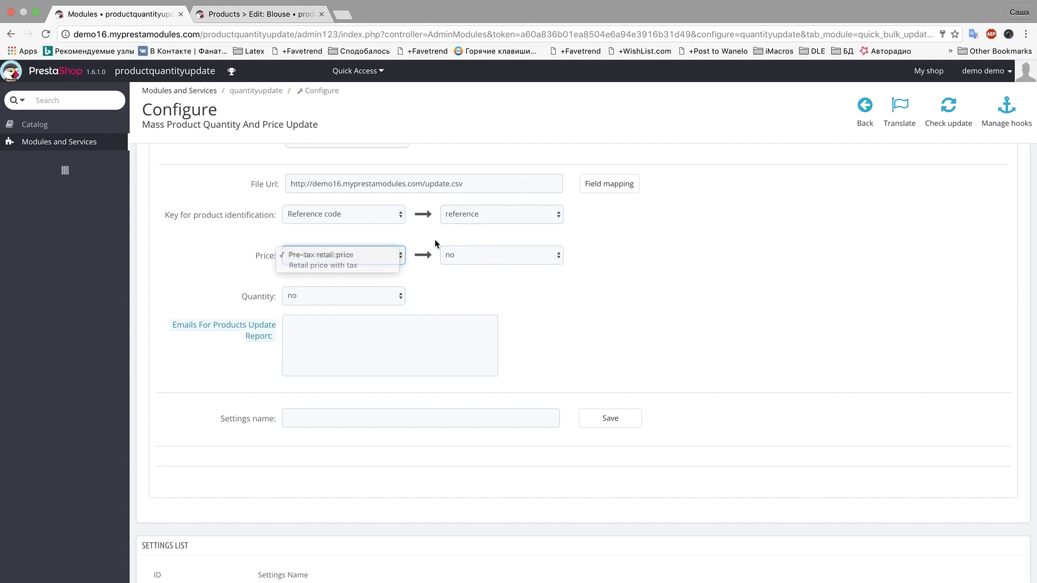
click(468, 255)
click(465, 275)
click(305, 296)
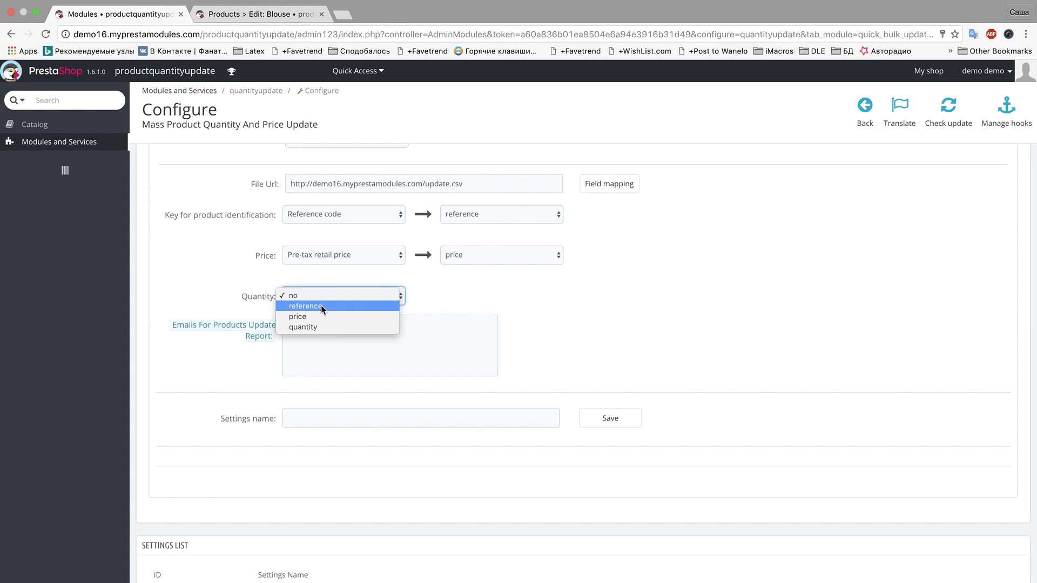
click(315, 326)
Enter the e-mail address for the products update report and save the automatic update settings under the name auto
click(380, 341)
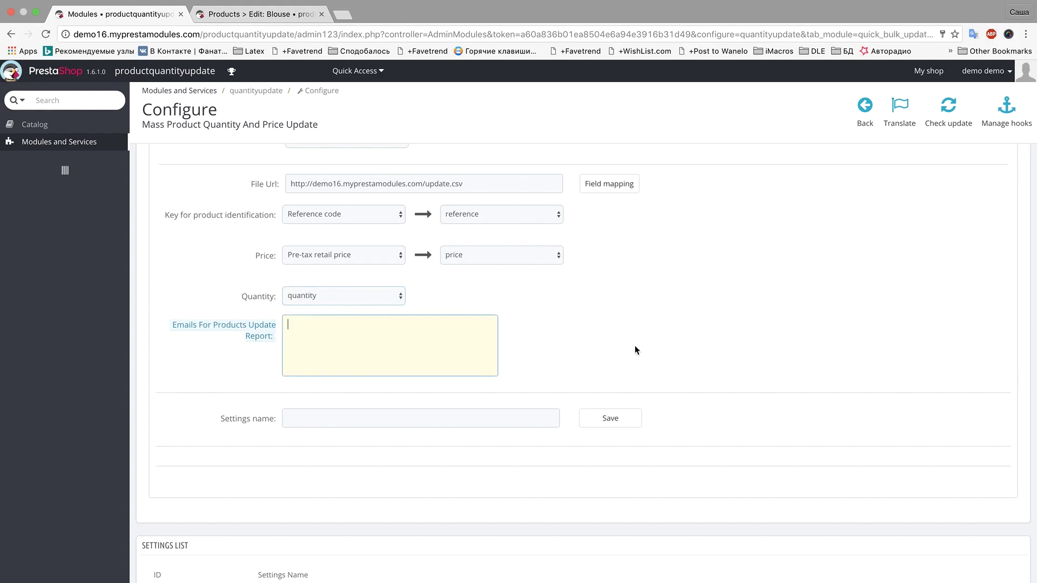
scroll(623, 307, down, 4)
scroll(623, 310, up, 2)
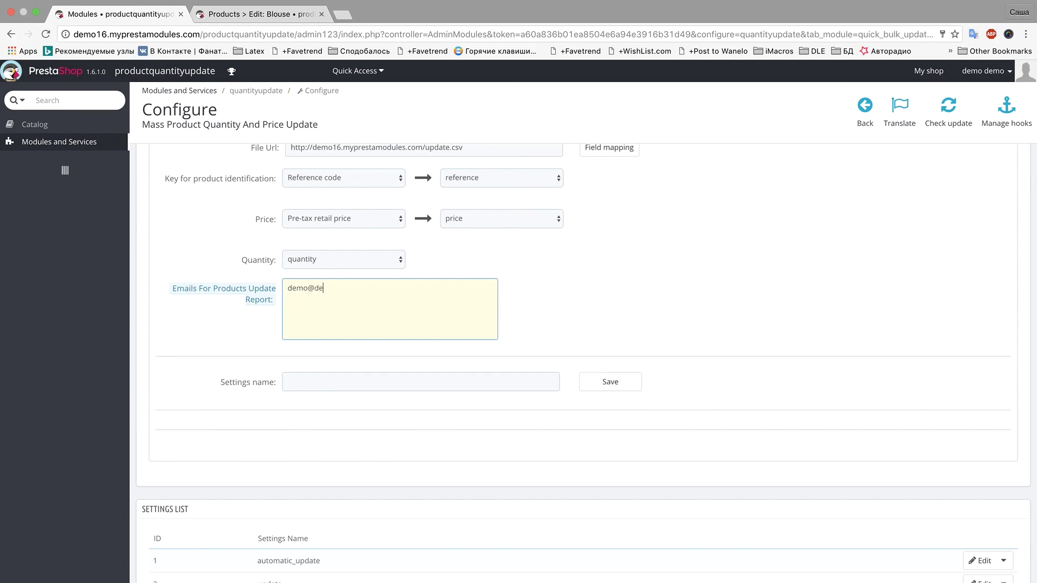
click(309, 377)
scroll(459, 357, down, 2)
scroll(459, 357, up, 3)
text(auto)
click(601, 405)
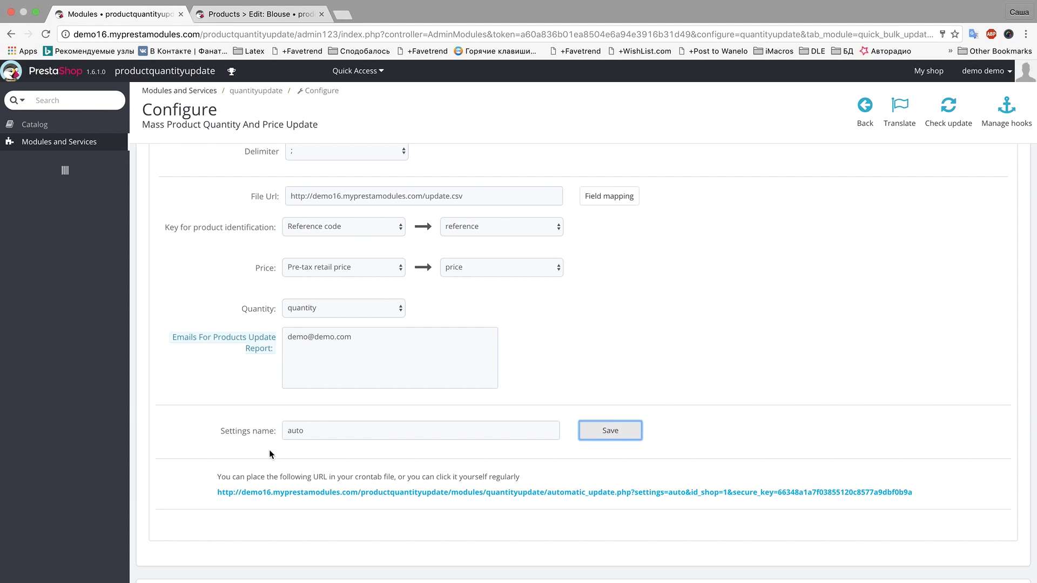
Run the saved automatic update through its generated crontab URL and return to the module configuration
click(388, 491)
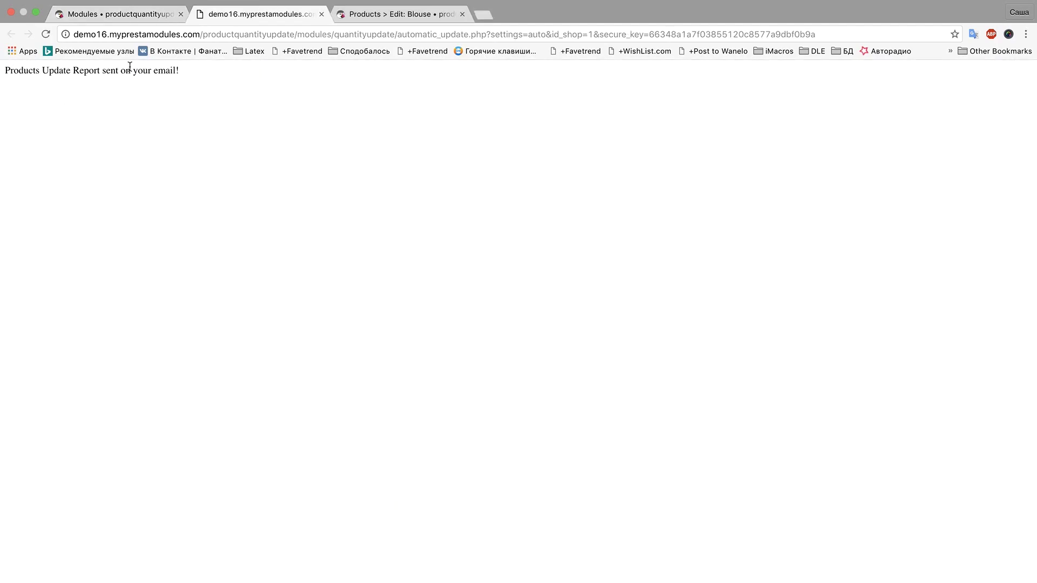
click(102, 19)
scroll(251, 236, up, 3)
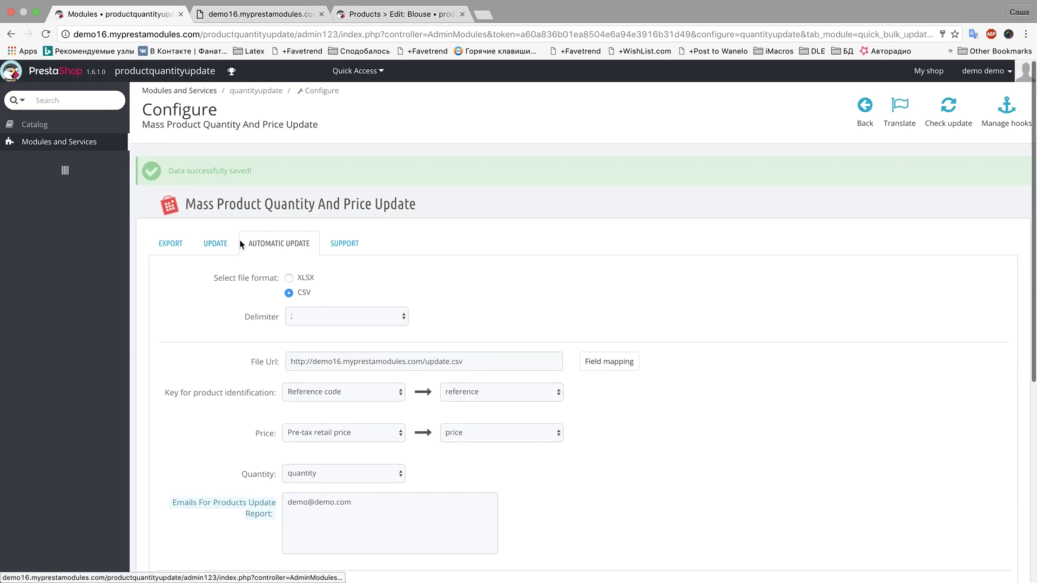
Clear the Blouse product filter in the export settings and turn off exporting prices including tax
click(205, 250)
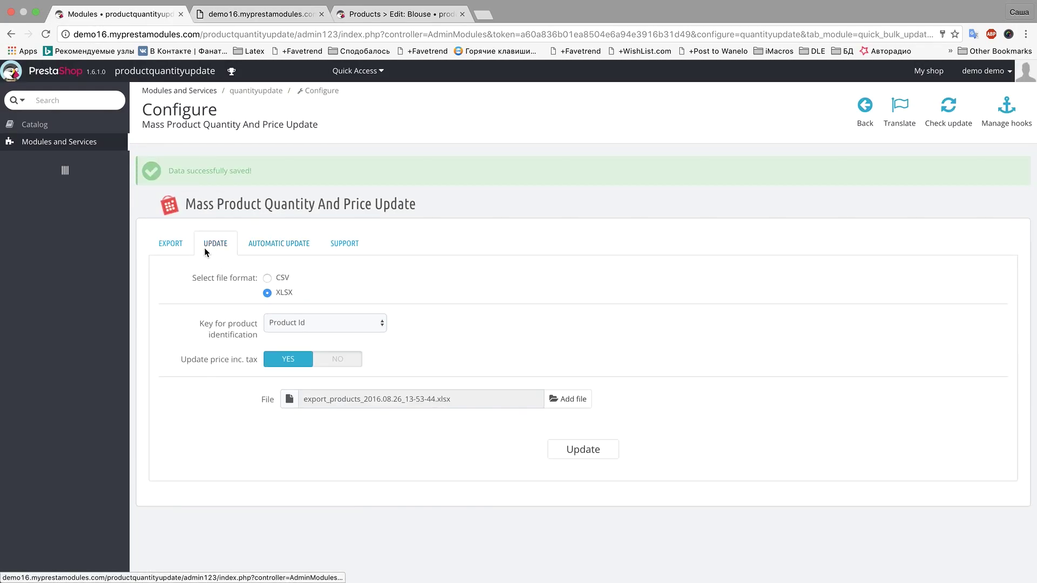
click(178, 239)
scroll(184, 285, down, 8)
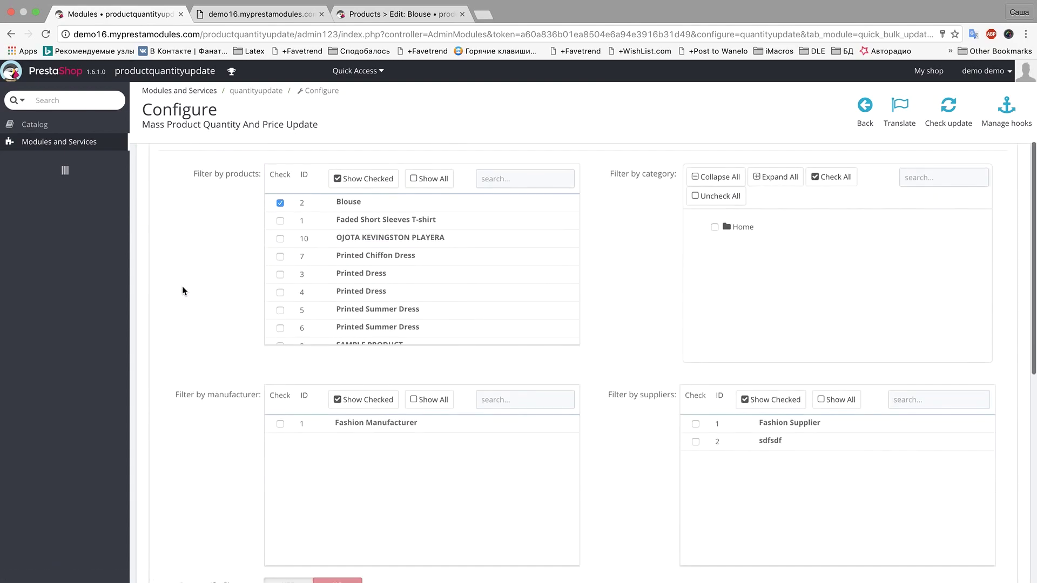
scroll(229, 244, up, 5)
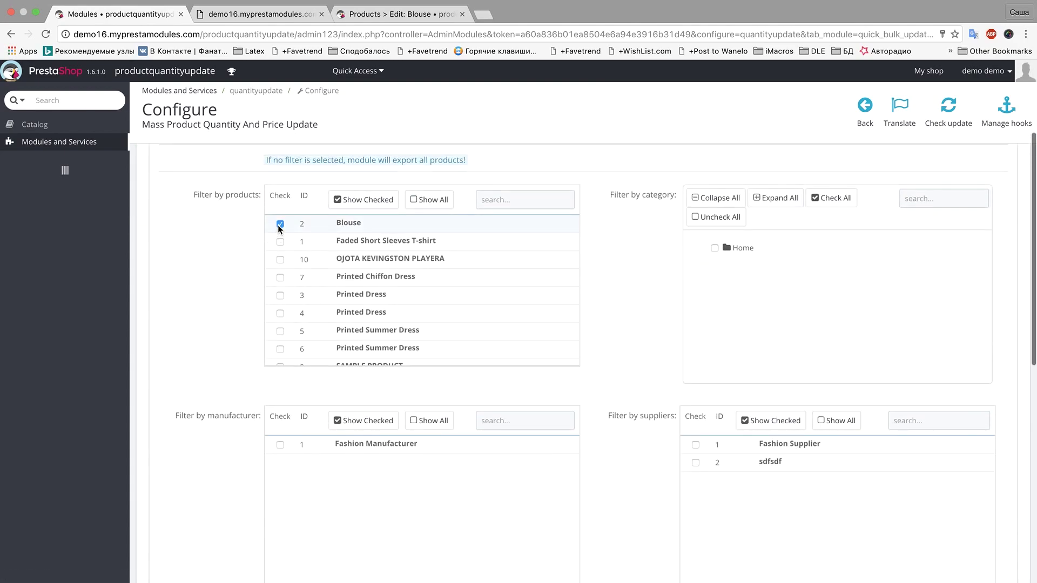
scroll(216, 286, down, 9)
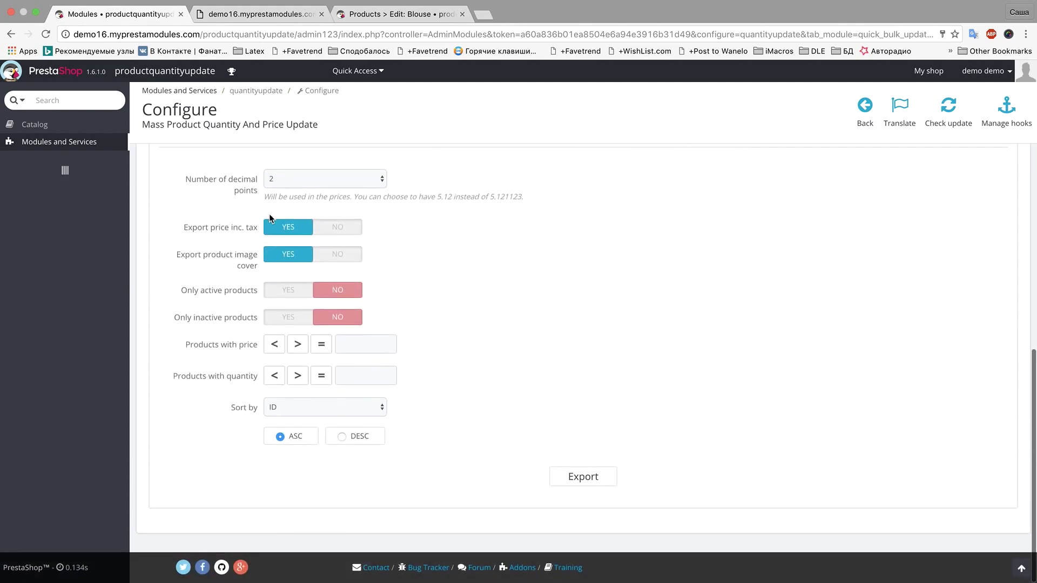
click(331, 229)
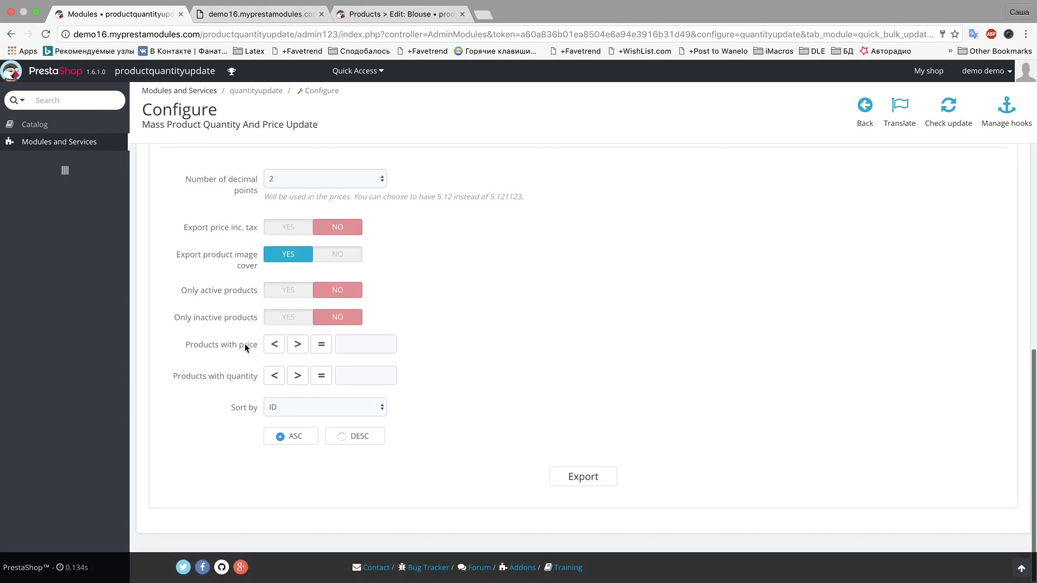
click(378, 347)
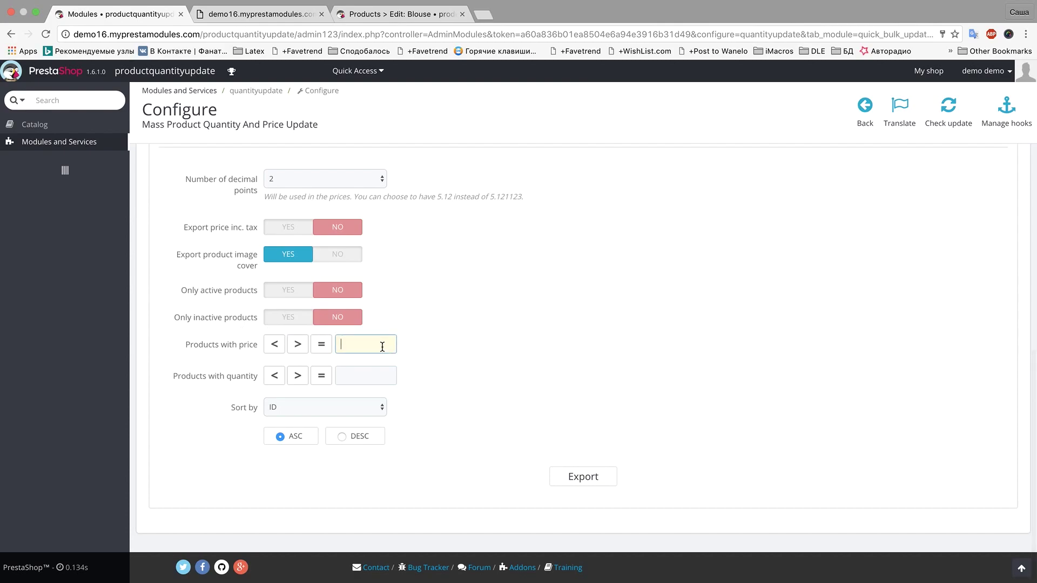
Open the catalog's product list and review the products' base and final prices
click(378, 15)
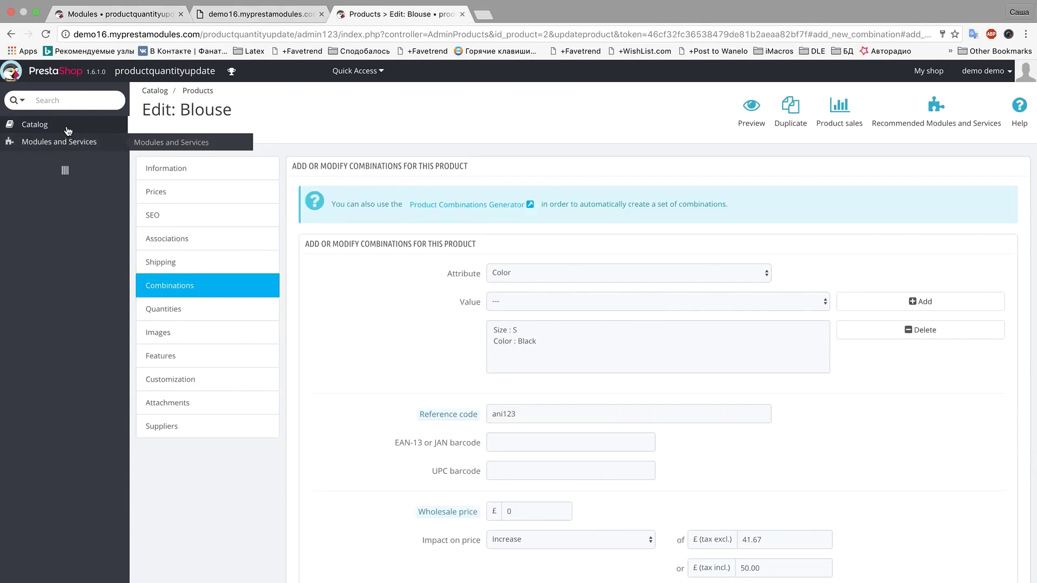
mouse_move(60, 124)
click(165, 130)
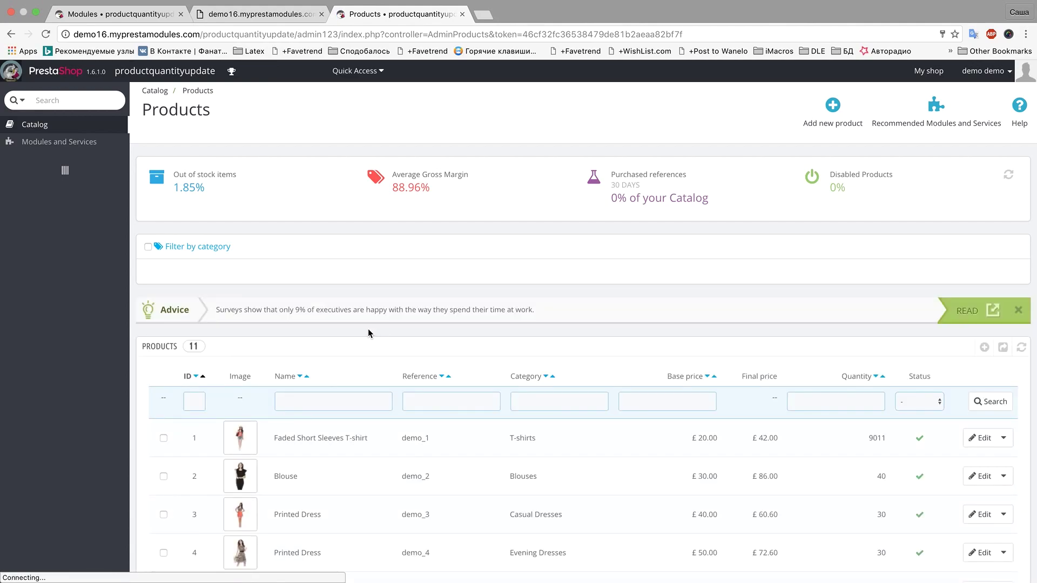
scroll(421, 322, down, 5)
scroll(429, 324, up, 3)
scroll(430, 326, down, 1)
scroll(430, 326, down, 2)
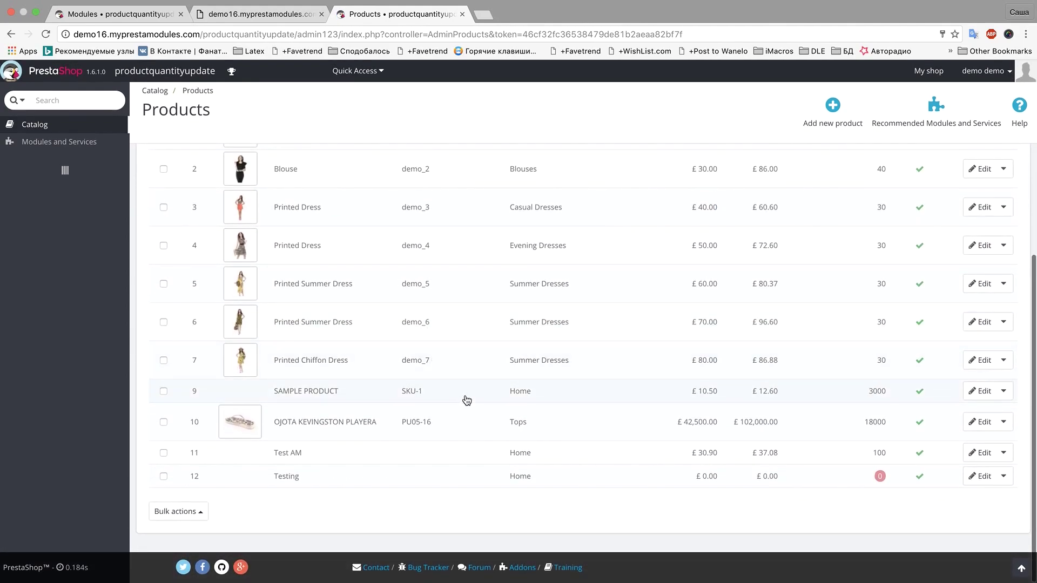
scroll(475, 392, up, 3)
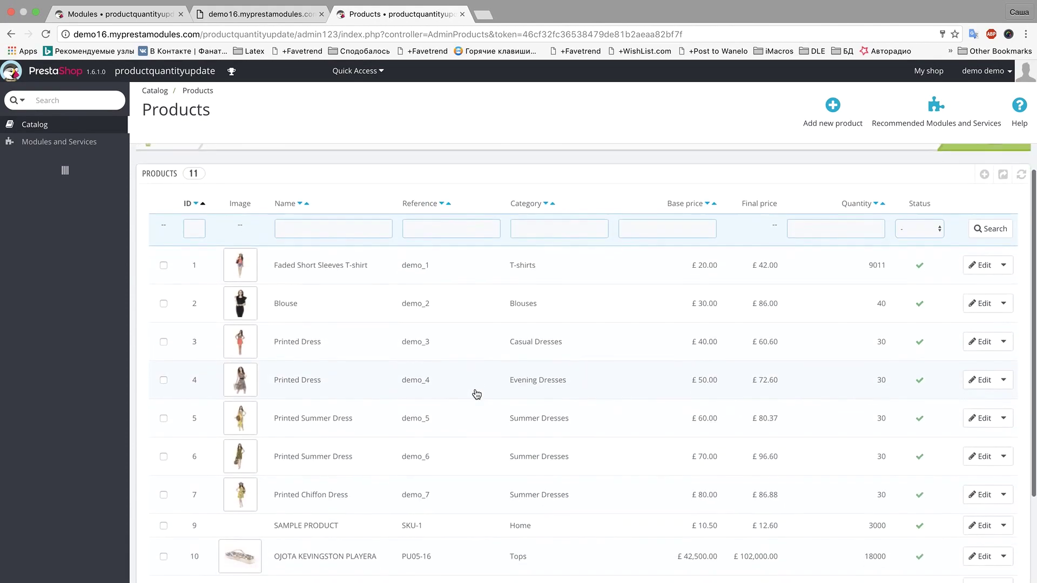
Limit the export to products with a price greater than 100 and run it
click(130, 19)
click(298, 344)
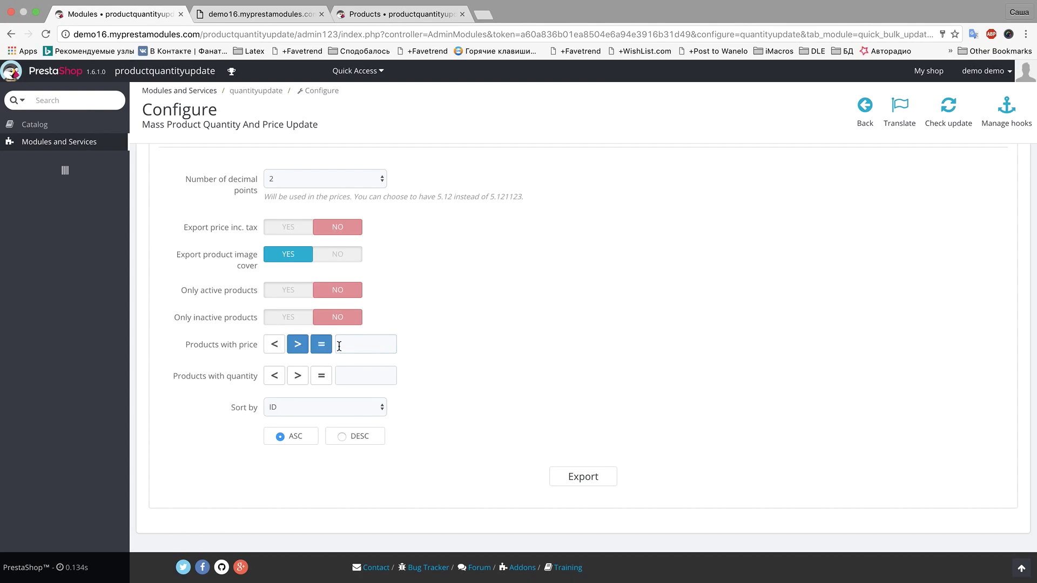
text(100)
click(566, 476)
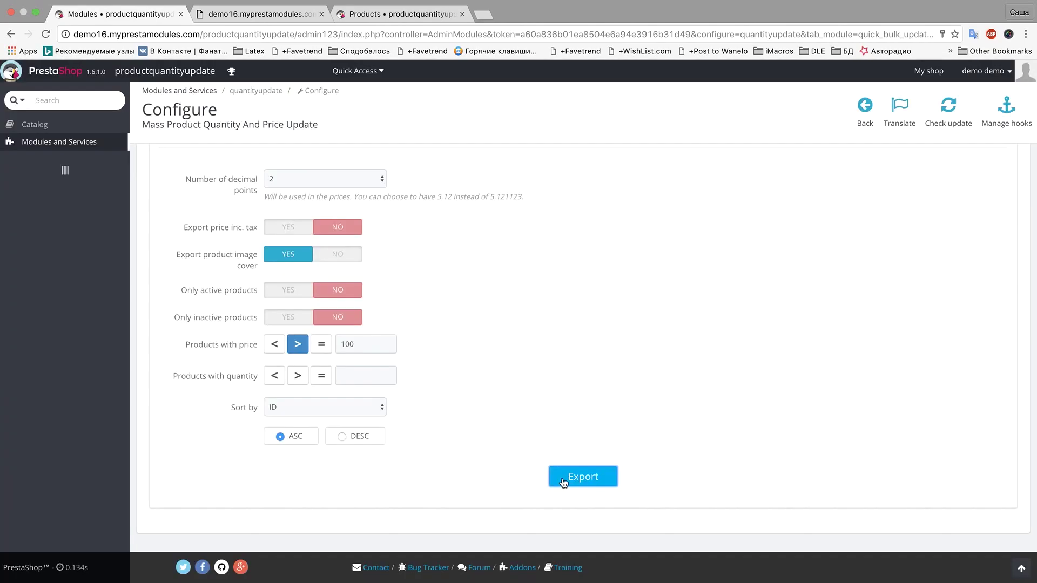
Open the exported Excel file and check the product IDs, attribute IDs and prices of the listed products
click(615, 124)
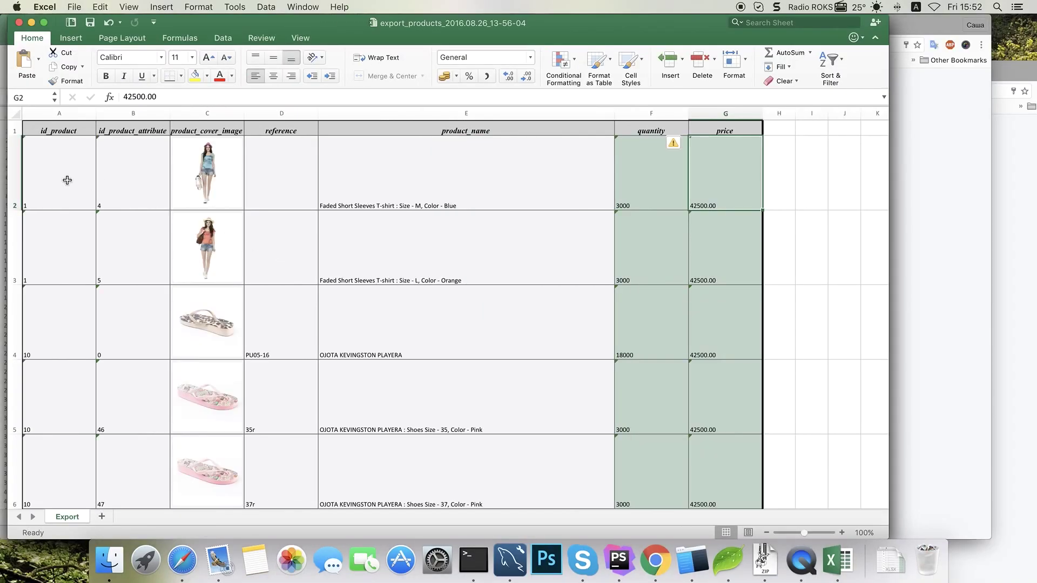
click(67, 180)
click(143, 178)
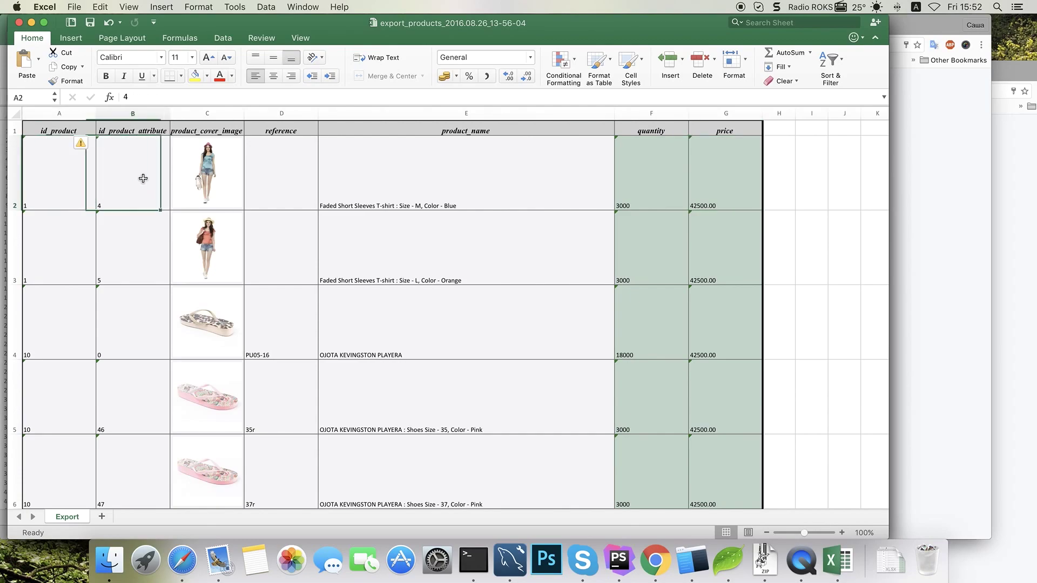
click(724, 193)
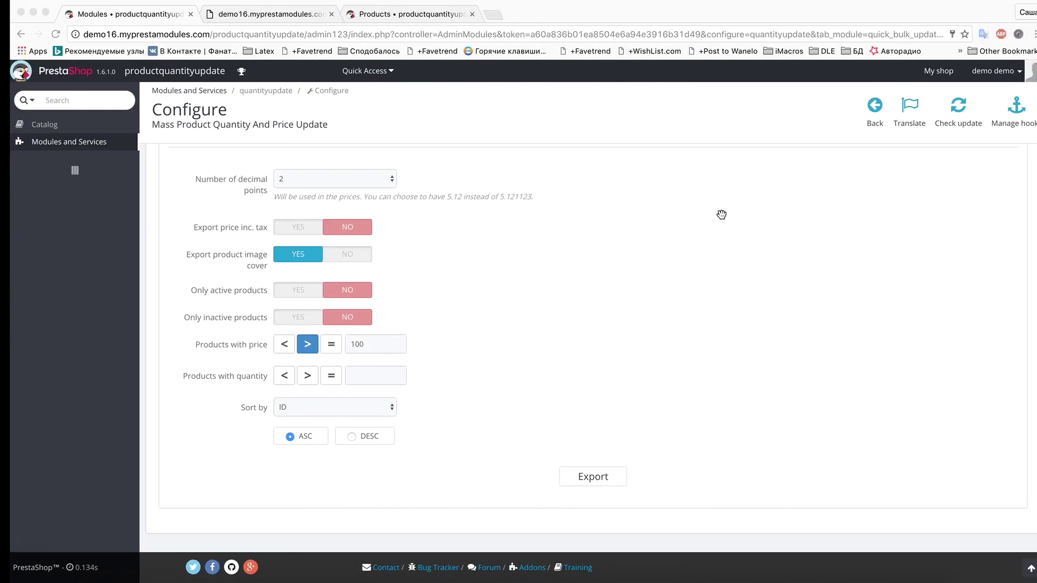
Close the update report page and check the price impact of the Faded Short Sleeves T-shirt's Blue, size M combination
click(399, 14)
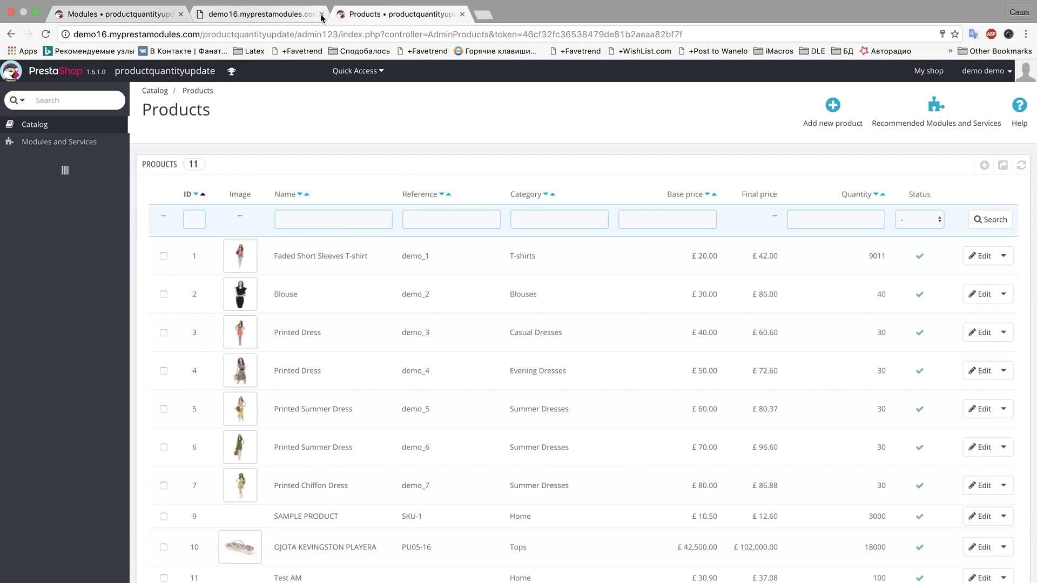
click(325, 15)
click(368, 265)
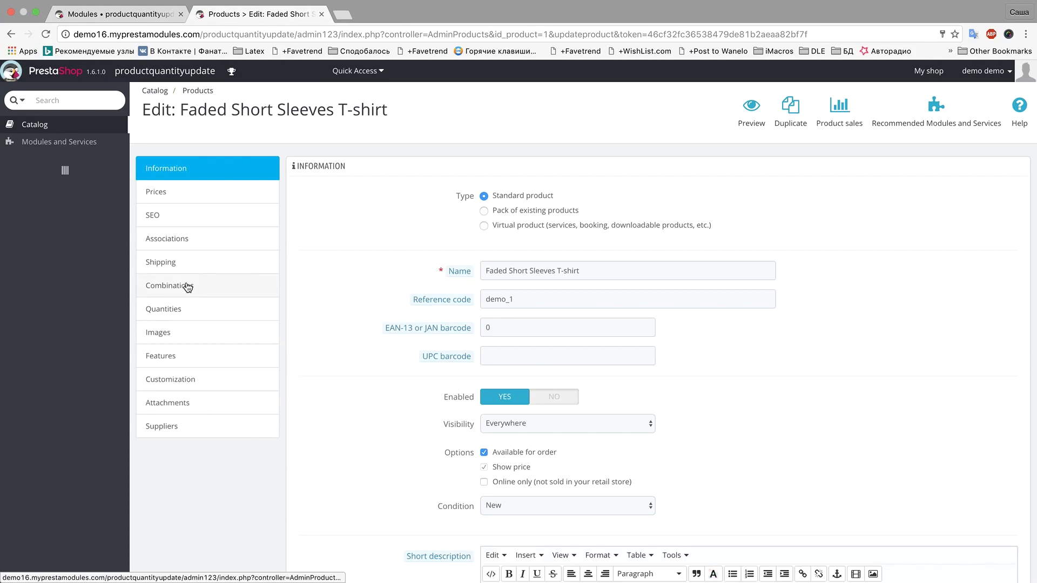
click(185, 287)
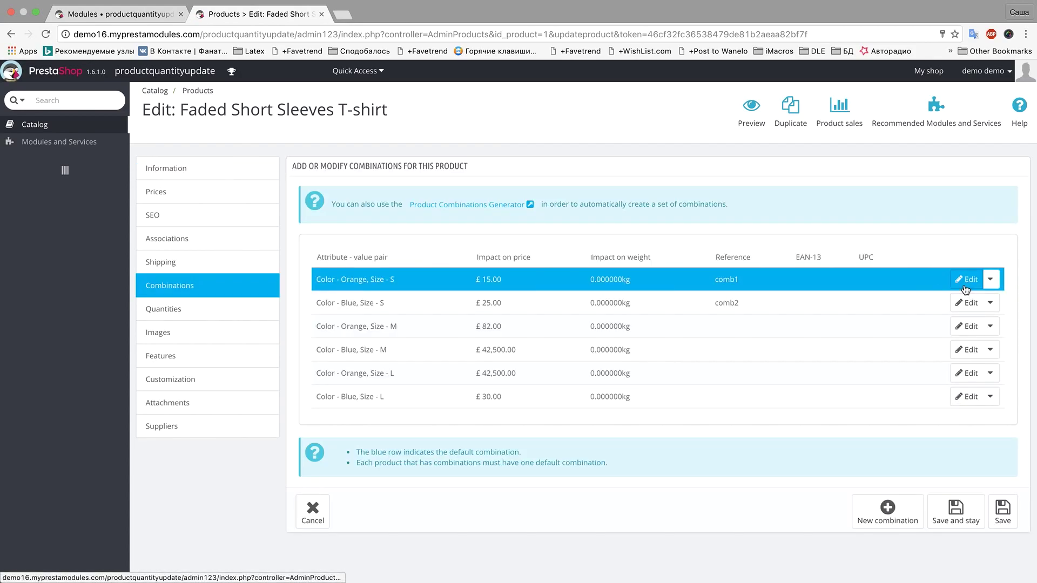
click(966, 350)
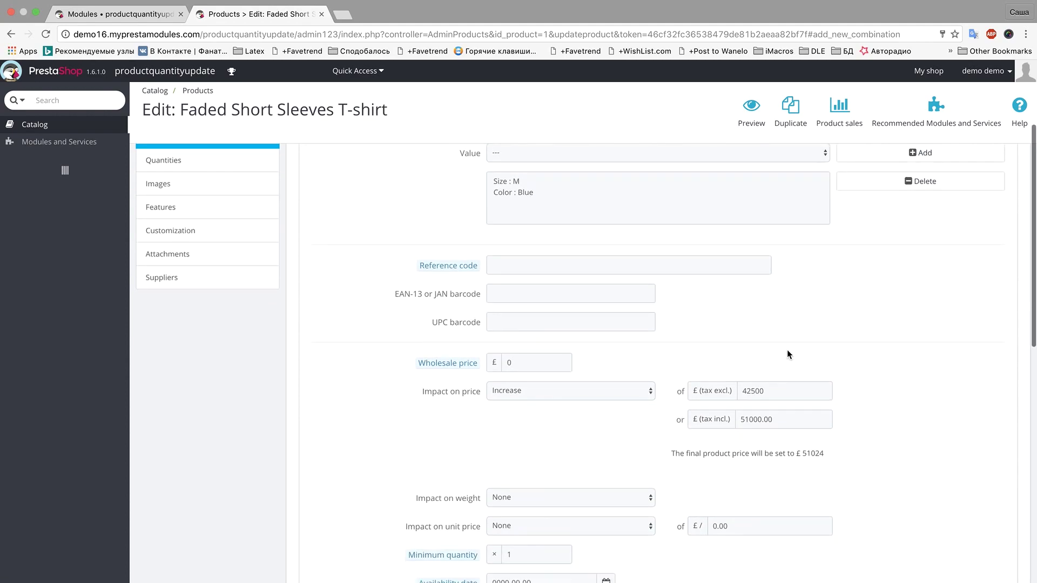
scroll(792, 346, down, 3)
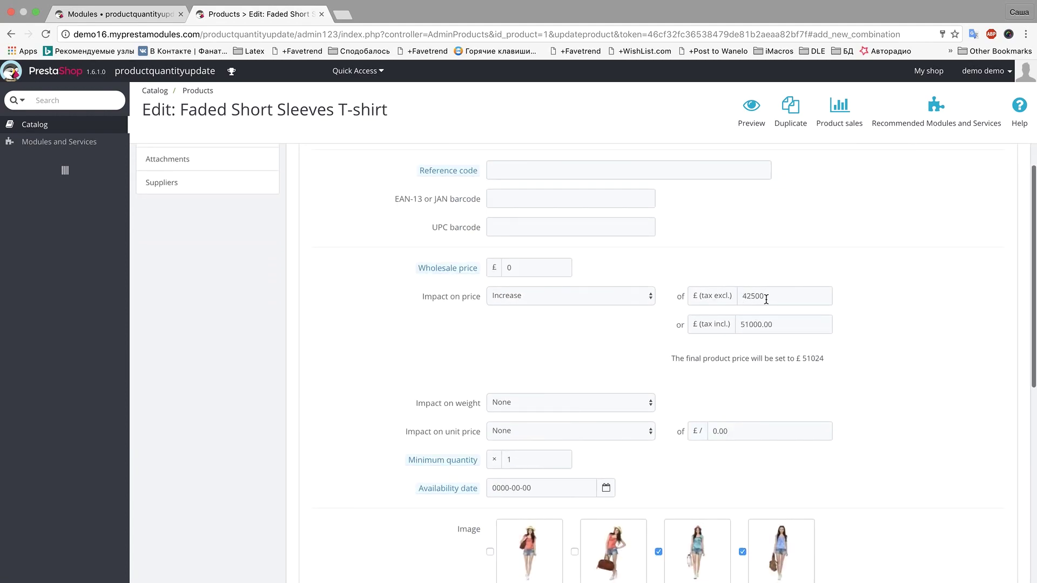
Return to the module's export settings and clear the value of the product price filter
click(140, 14)
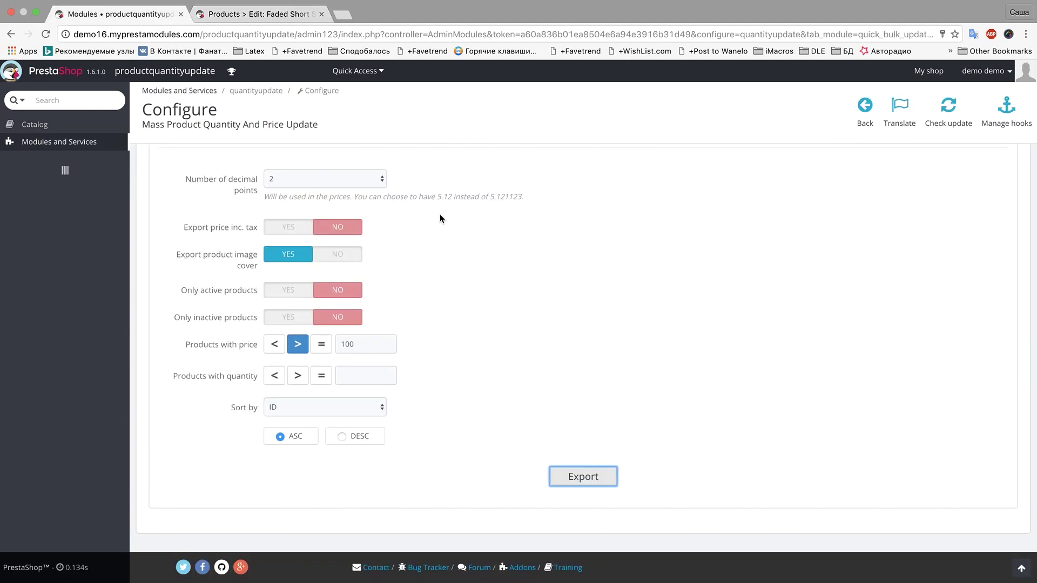
scroll(695, 357, up, 2)
scroll(695, 357, up, 10)
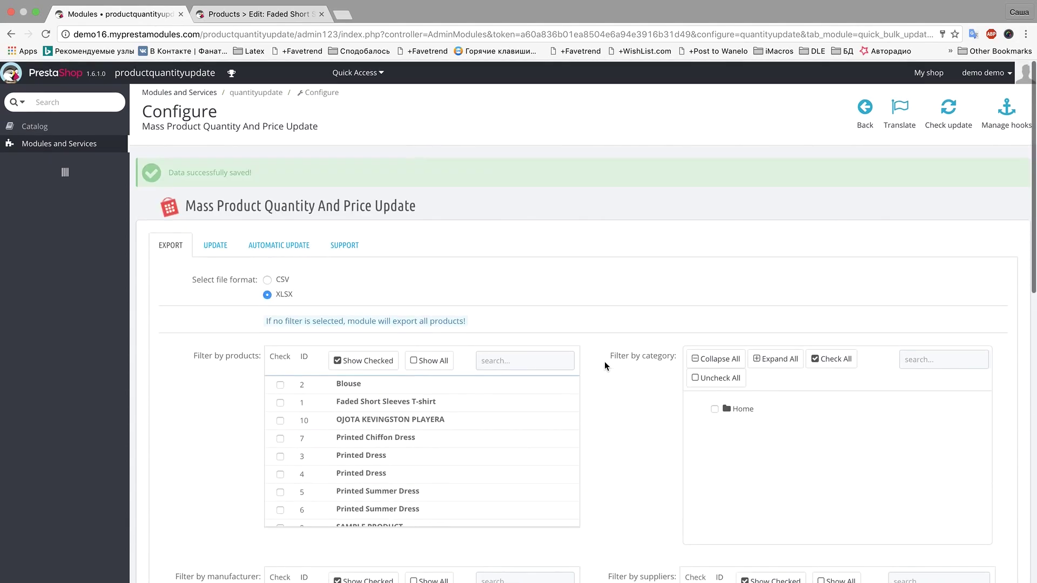
scroll(605, 361, down, 10)
double_click(363, 416)
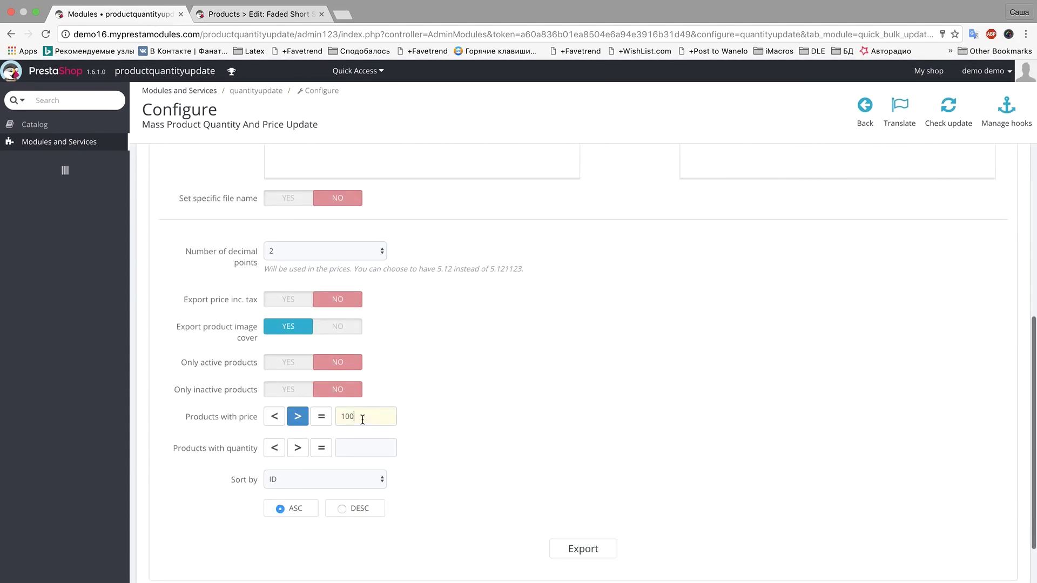
key(BackSpace)
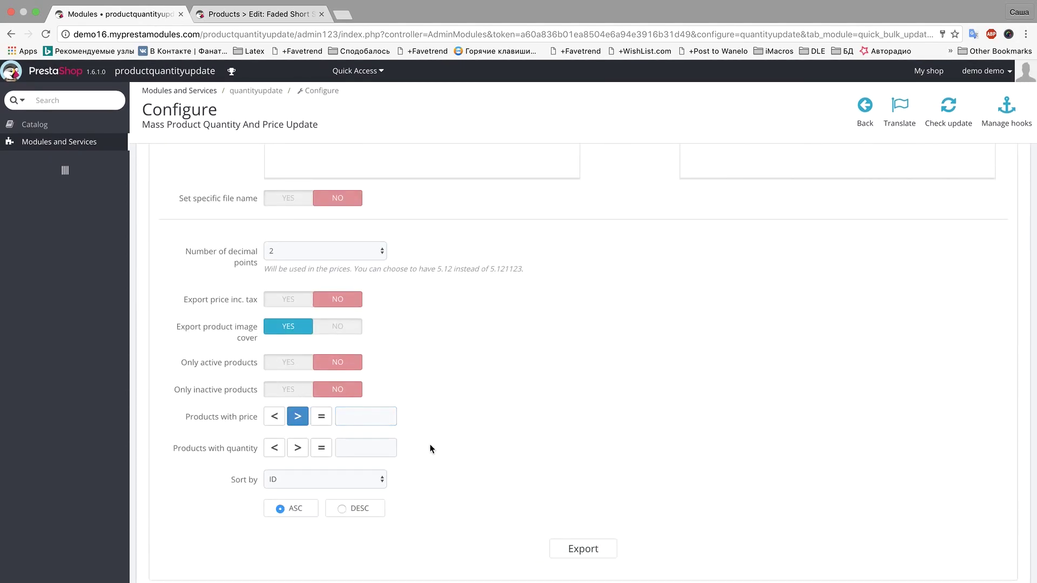
Set the export to sort products by price in descending order
click(329, 480)
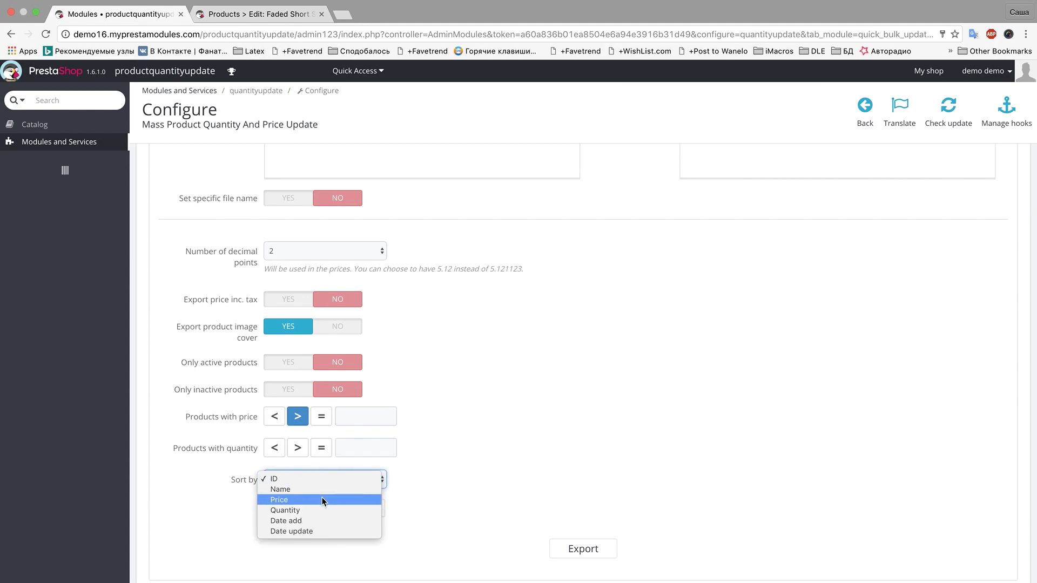
click(322, 499)
scroll(513, 422, down, 2)
click(356, 436)
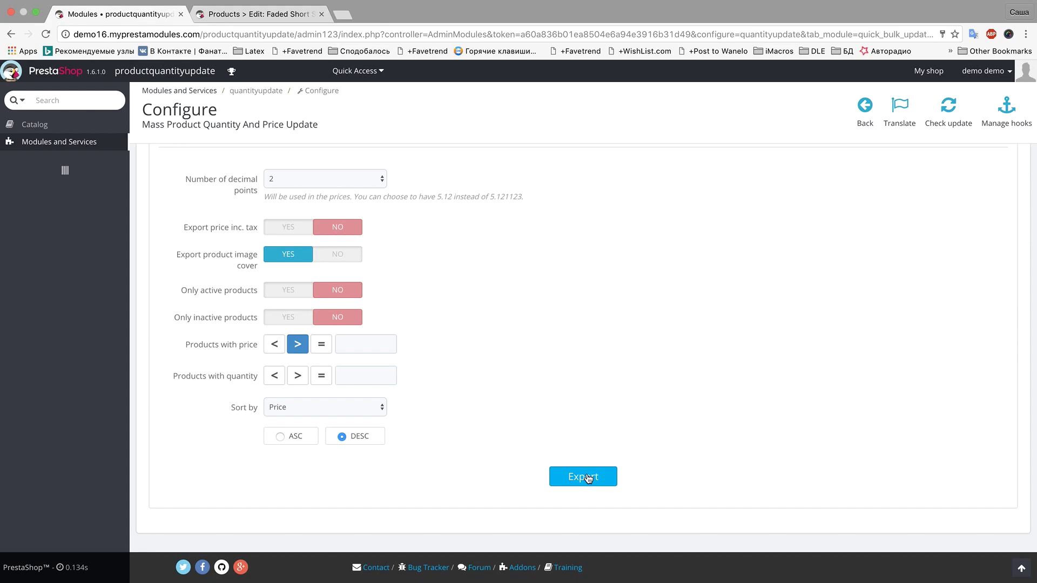
Export the products sorted by quantity instead and open the resulting Excel file
click(364, 409)
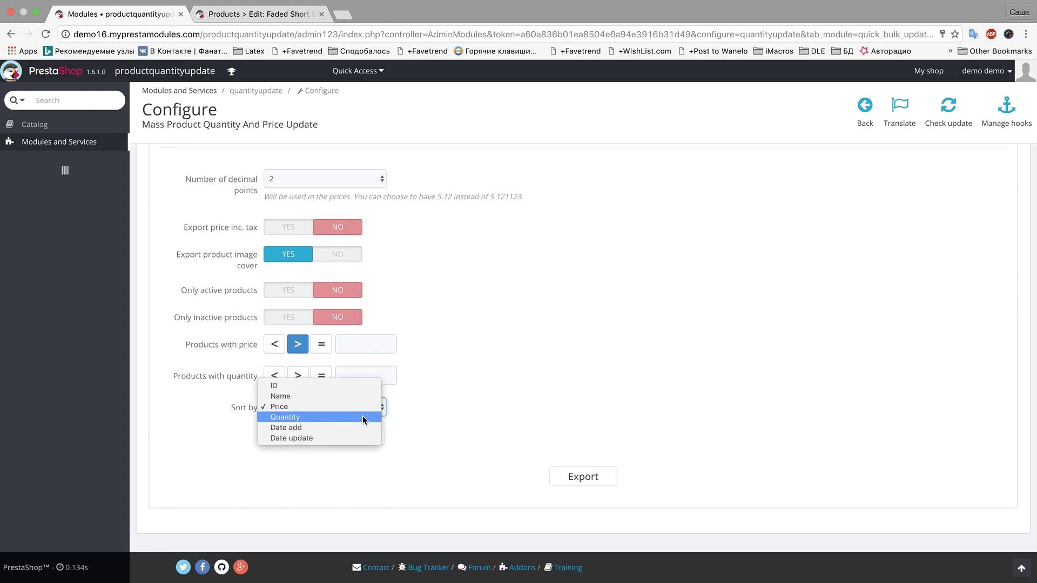
click(363, 419)
click(576, 475)
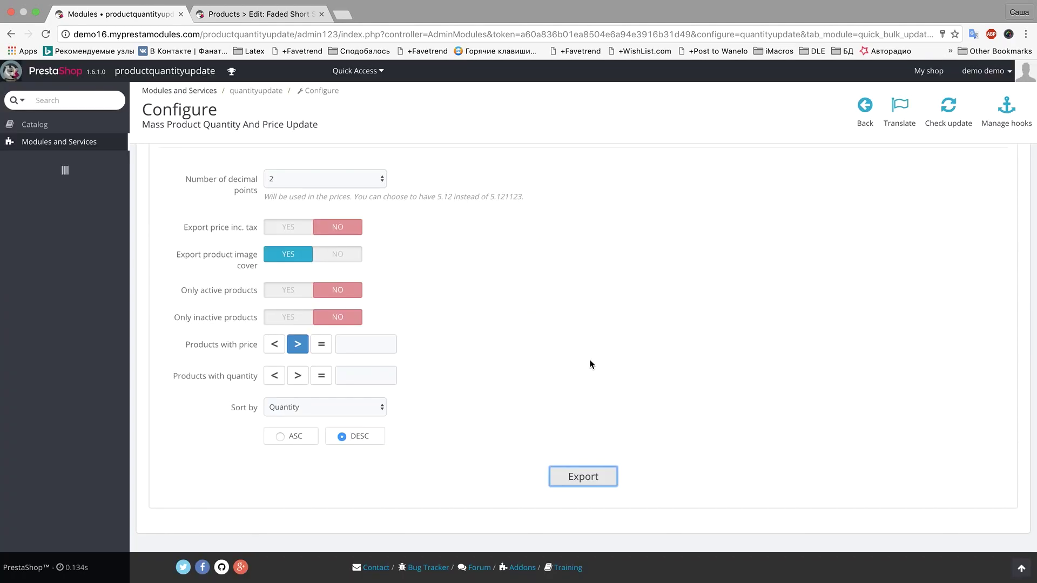
key(Return)
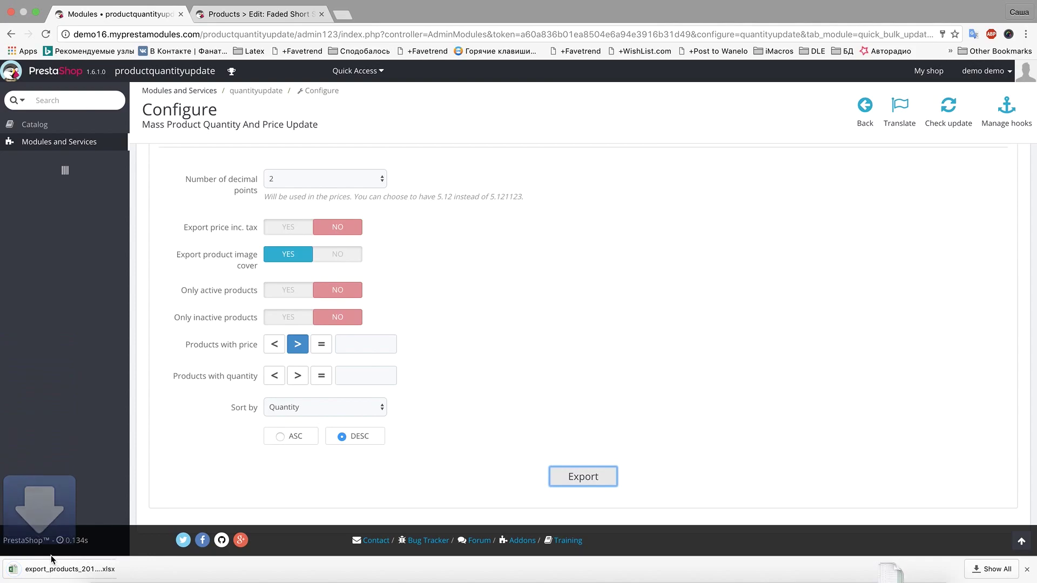
click(39, 574)
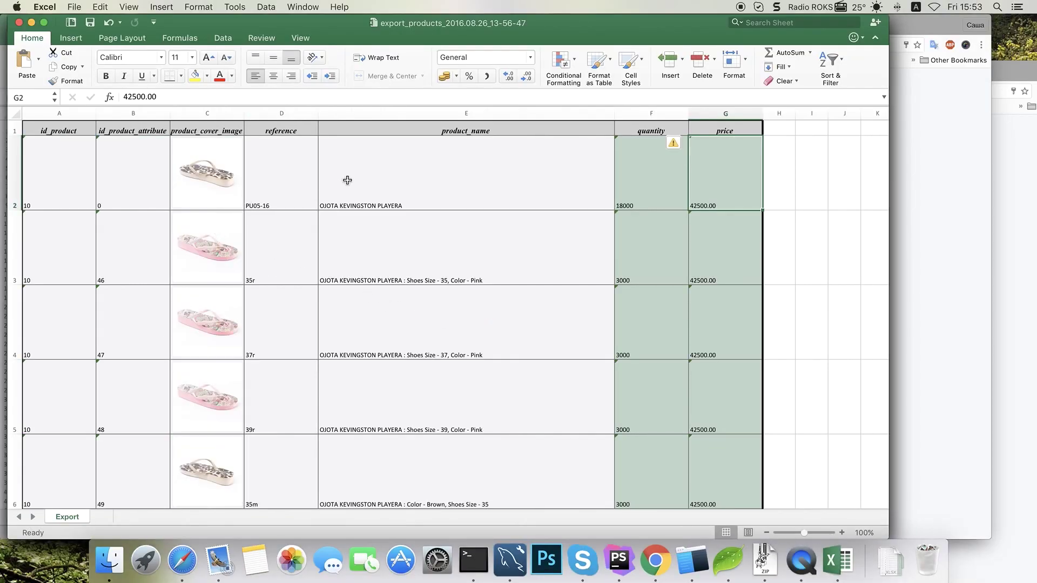
Examine the quantity column of the exported sheet to check the descending order of the main products, including Faded Short Sleeves T-shirt and SAMPLE PRODUCT
scroll(664, 179, down, 6)
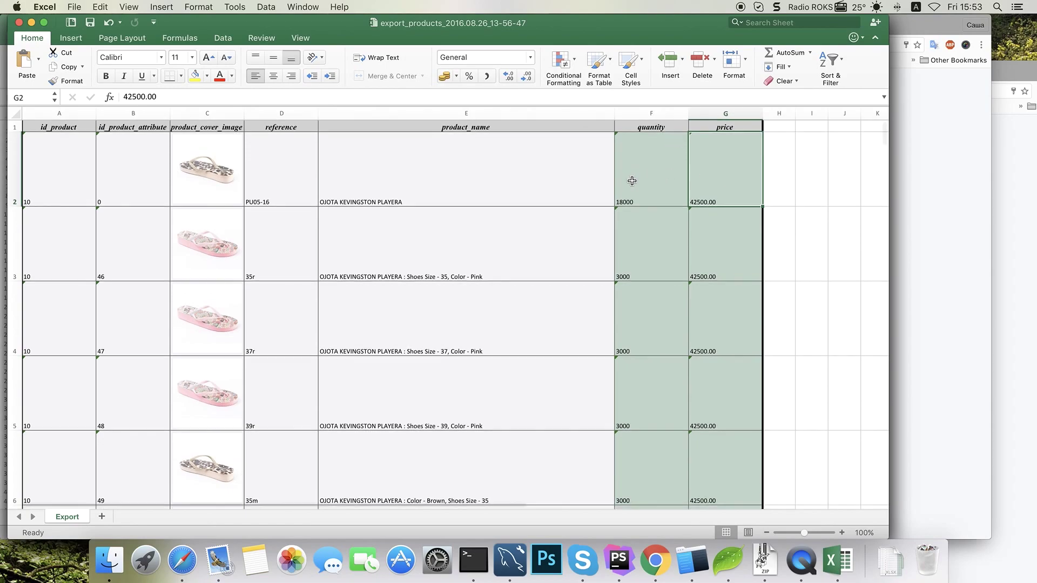
scroll(641, 204, down, 10)
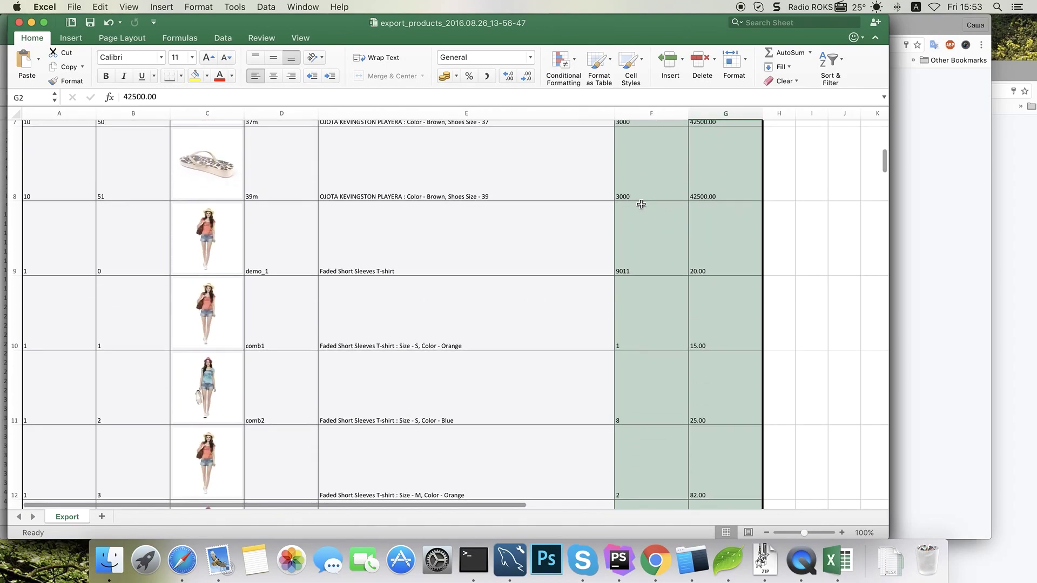
scroll(641, 204, up, 4)
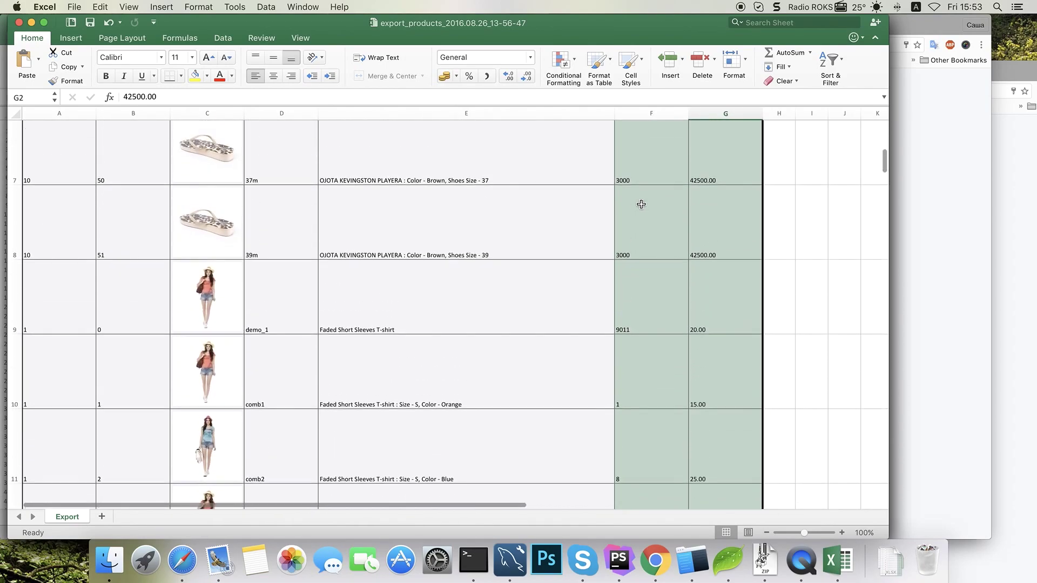
scroll(641, 204, up, 12)
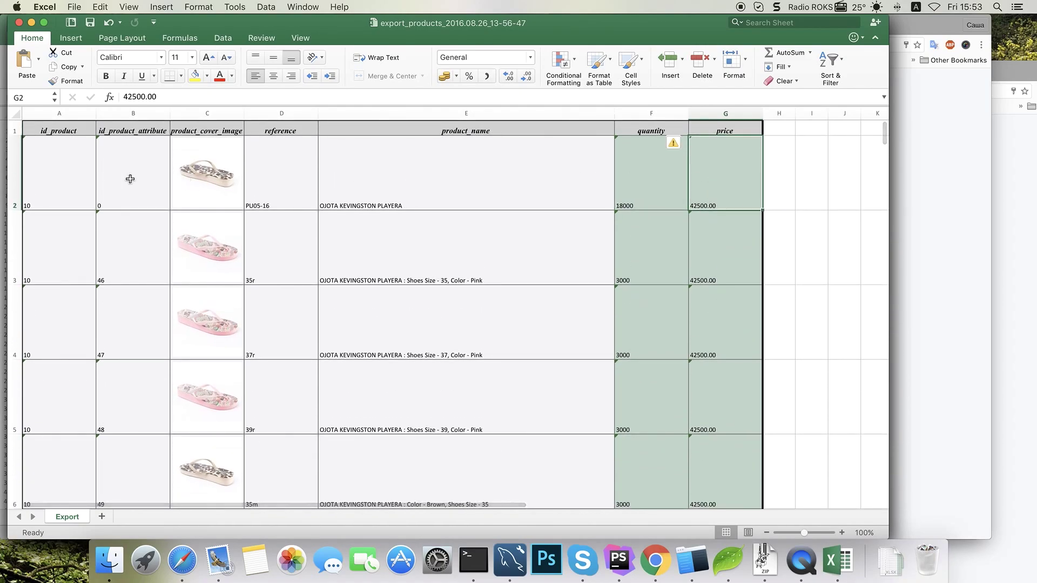
scroll(657, 185, down, 9)
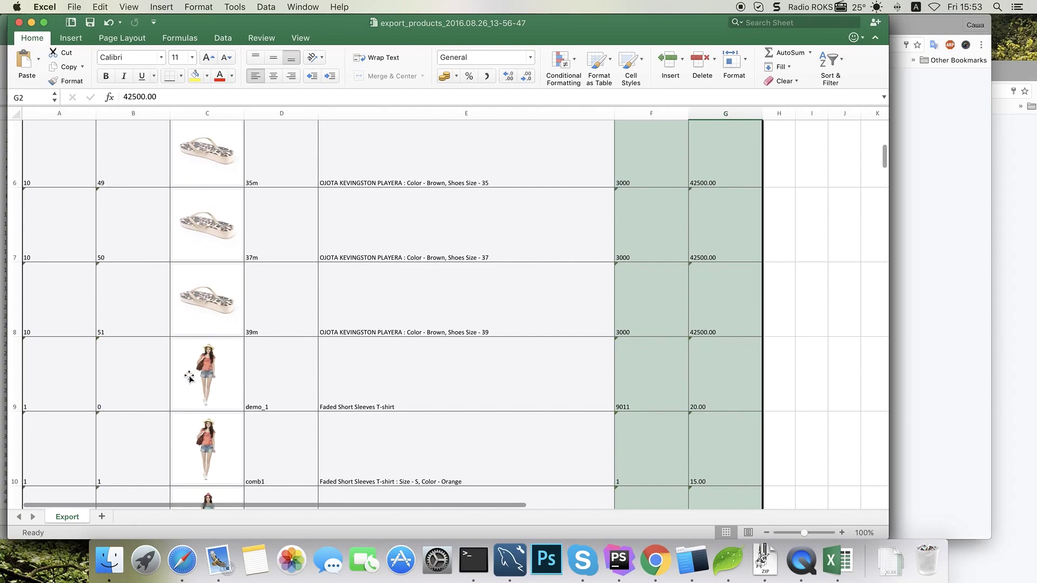
click(653, 375)
scroll(648, 377, down, 4)
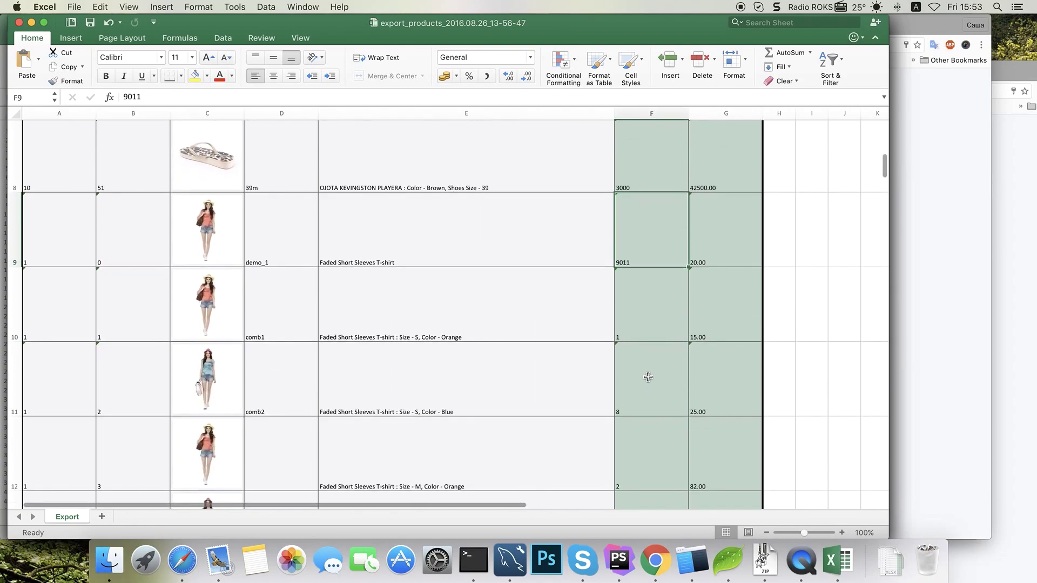
scroll(120, 319, down, 9)
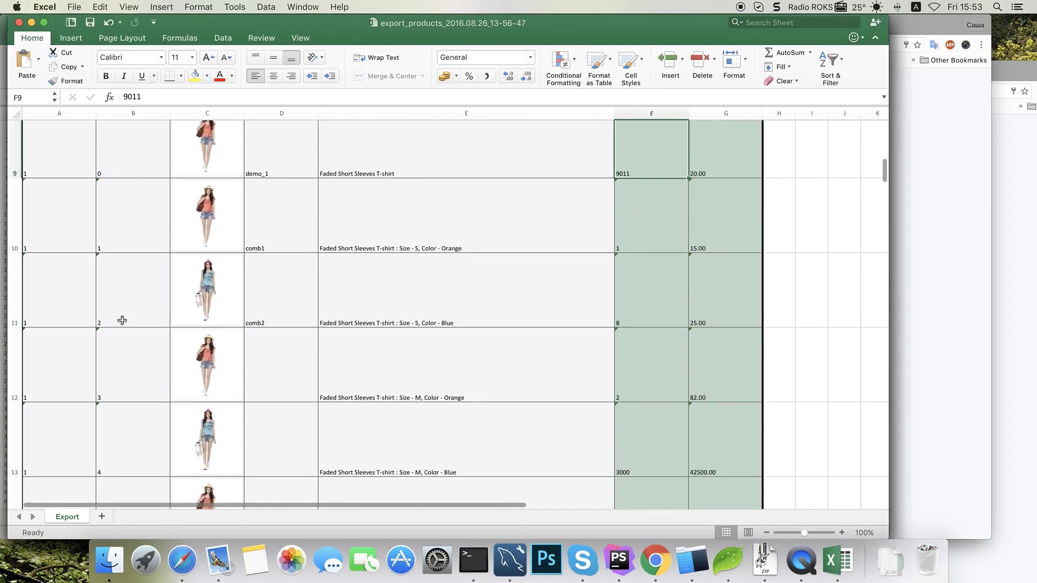
scroll(146, 322, down, 2)
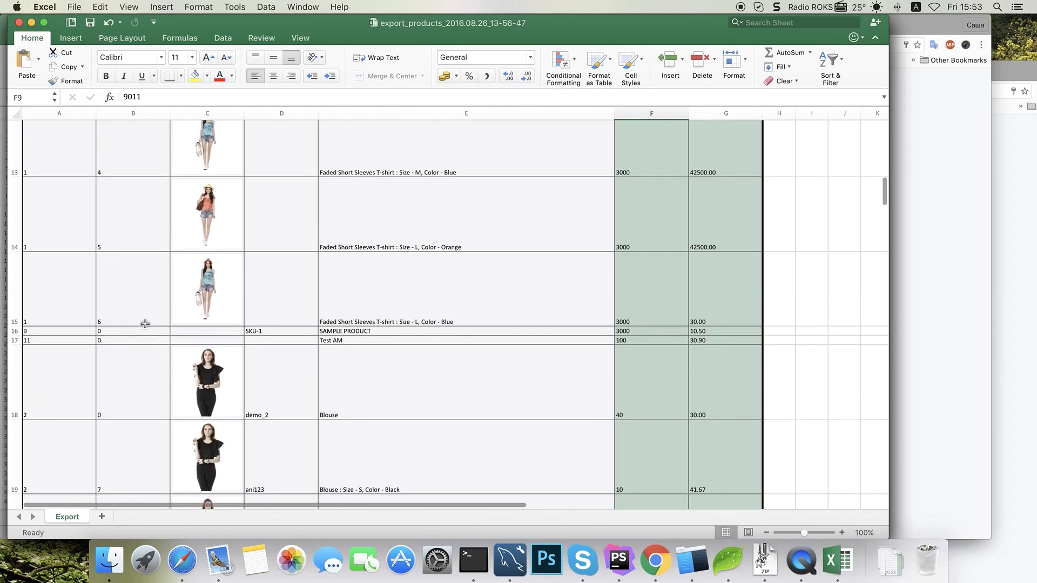
click(638, 334)
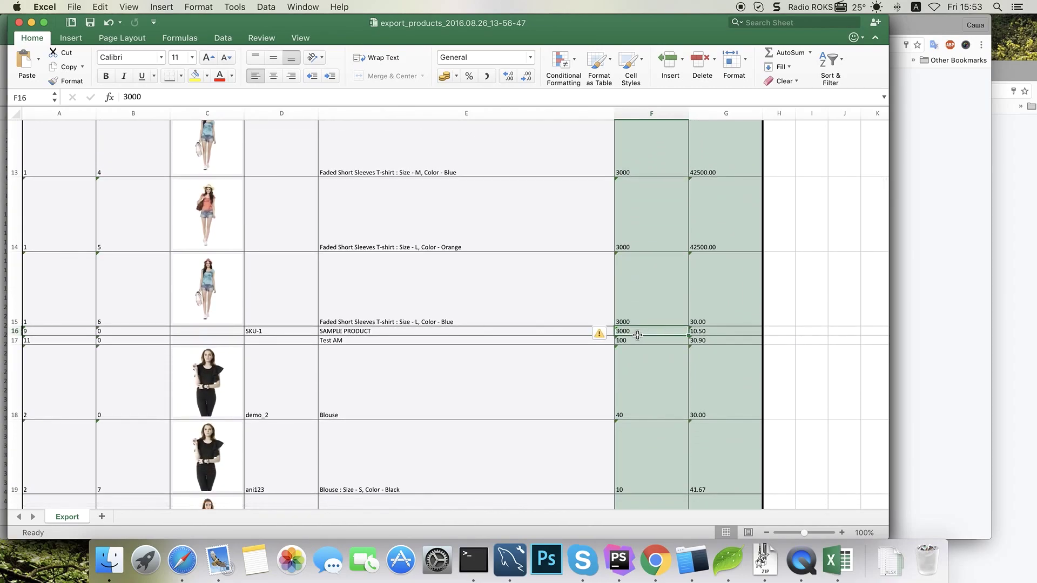
scroll(699, 335, down, 20)
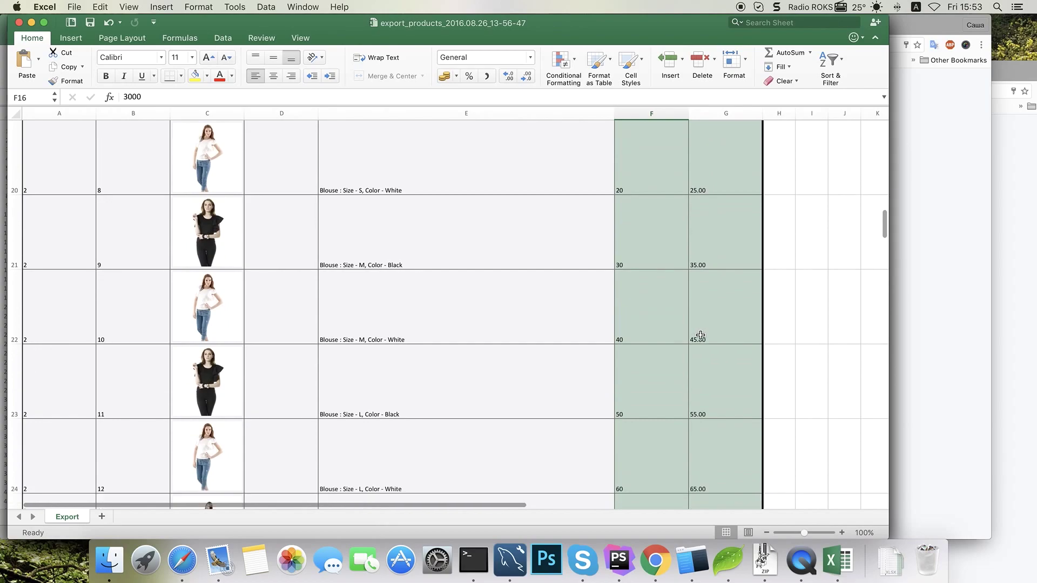
Leave the exported workbook and return to the start of the Mass Product Quantity And Price Update module's export page in the browser
scroll(675, 319, up, 20)
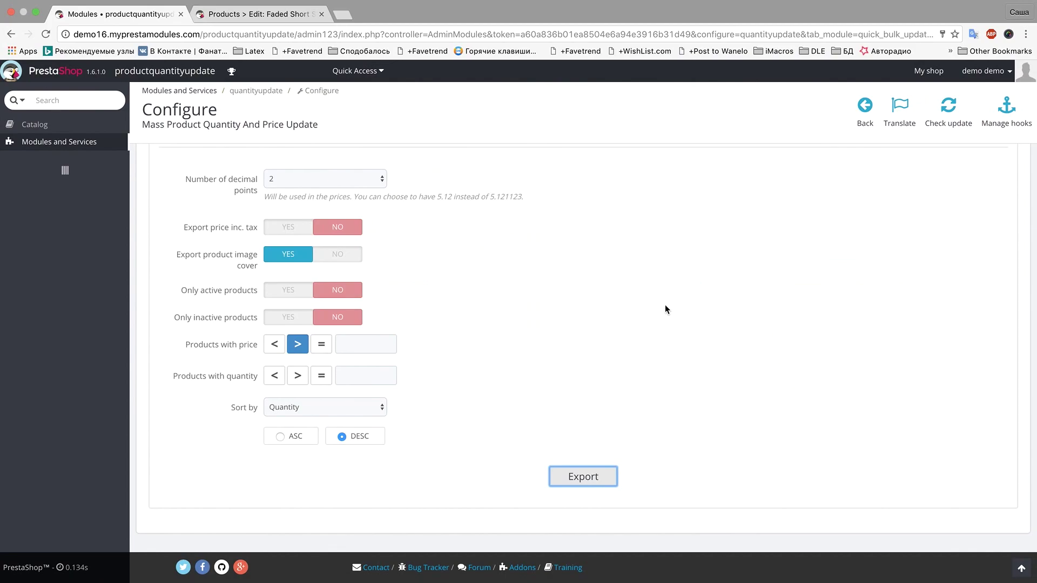
scroll(643, 304, up, 15)
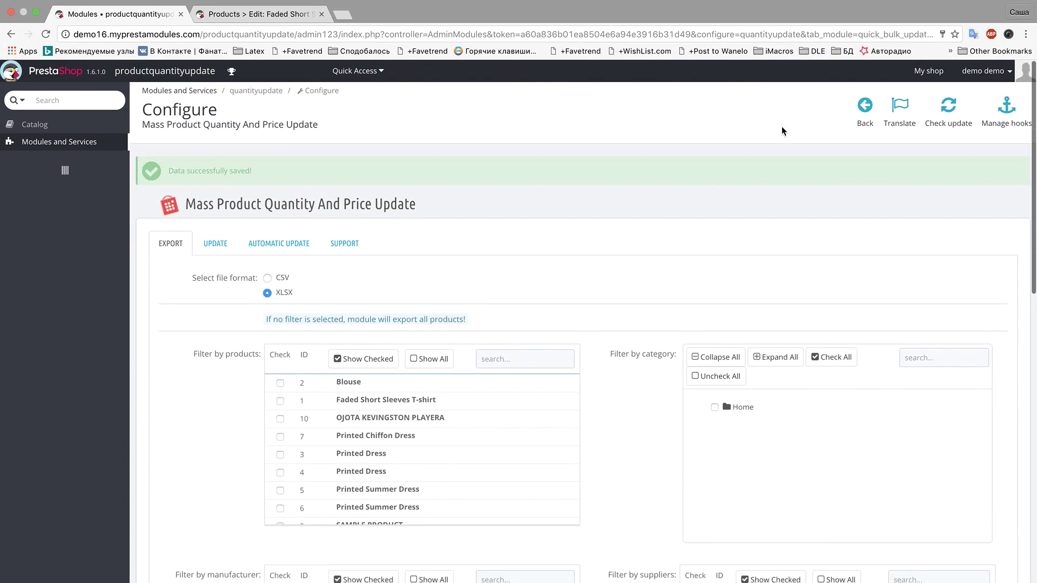